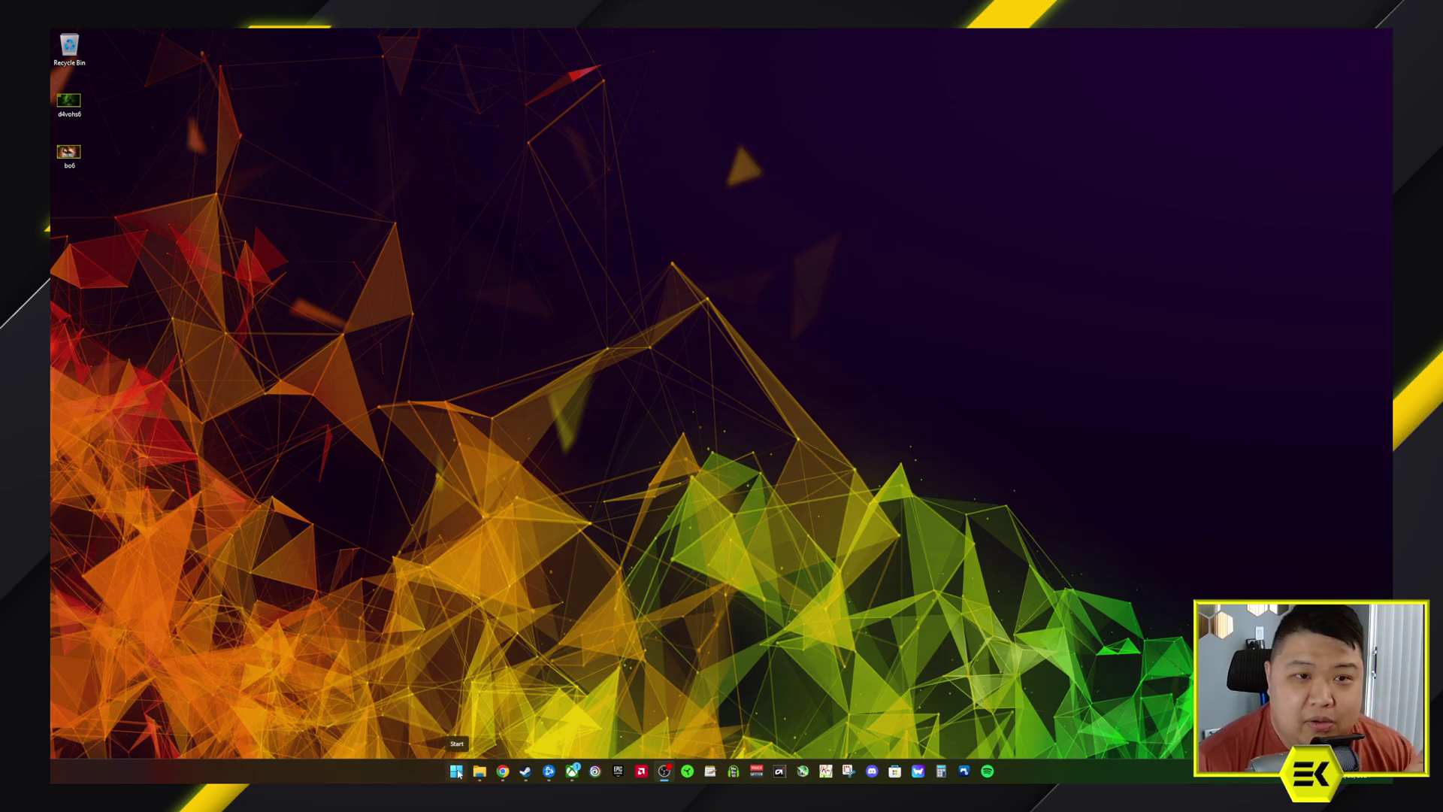
Find Windows Security via Start, then switch Controlled folder access off, approving UAC, and back on.
{"action": "left_click", "coordinate": [456, 771]}
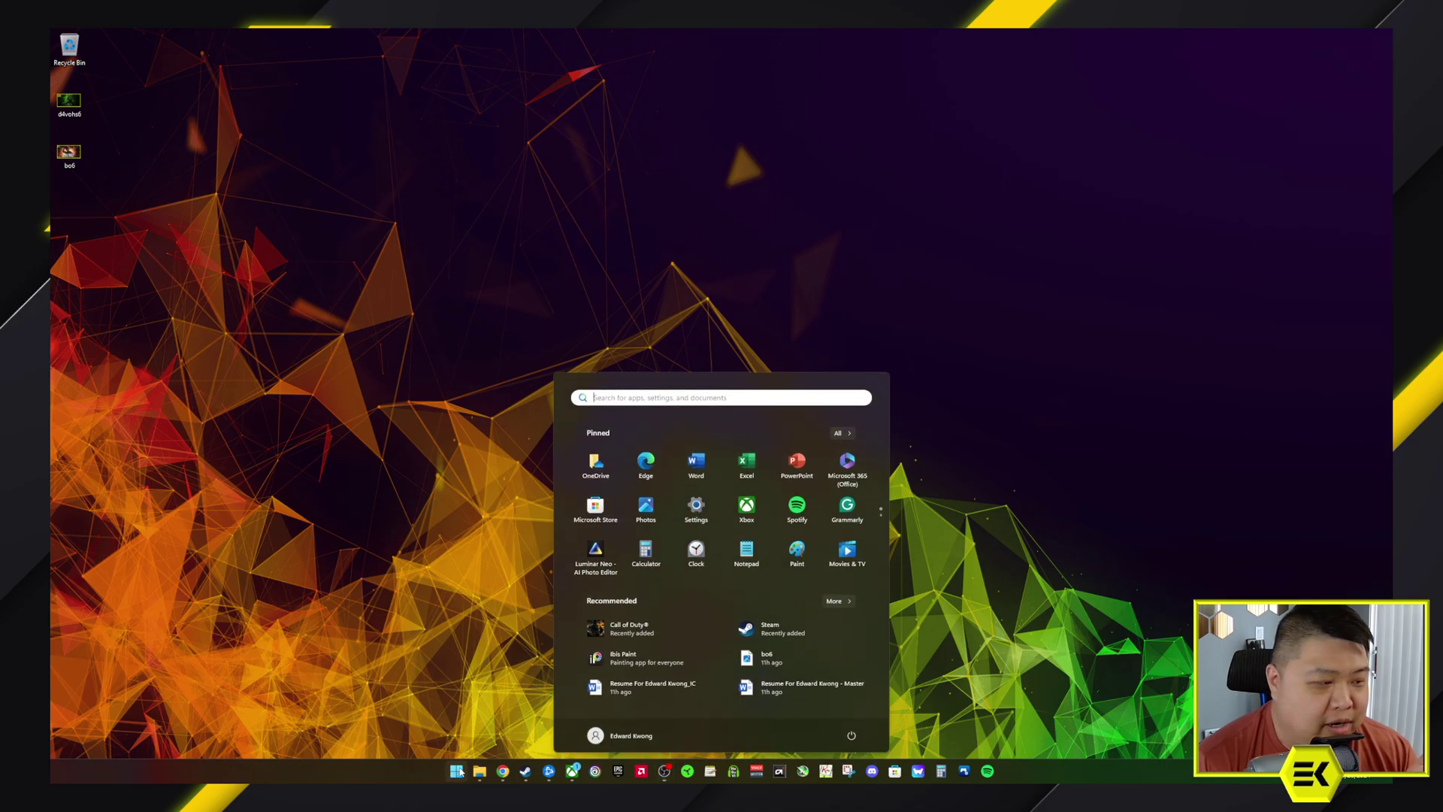
{"action": "left_click", "coordinate": [665, 398]}
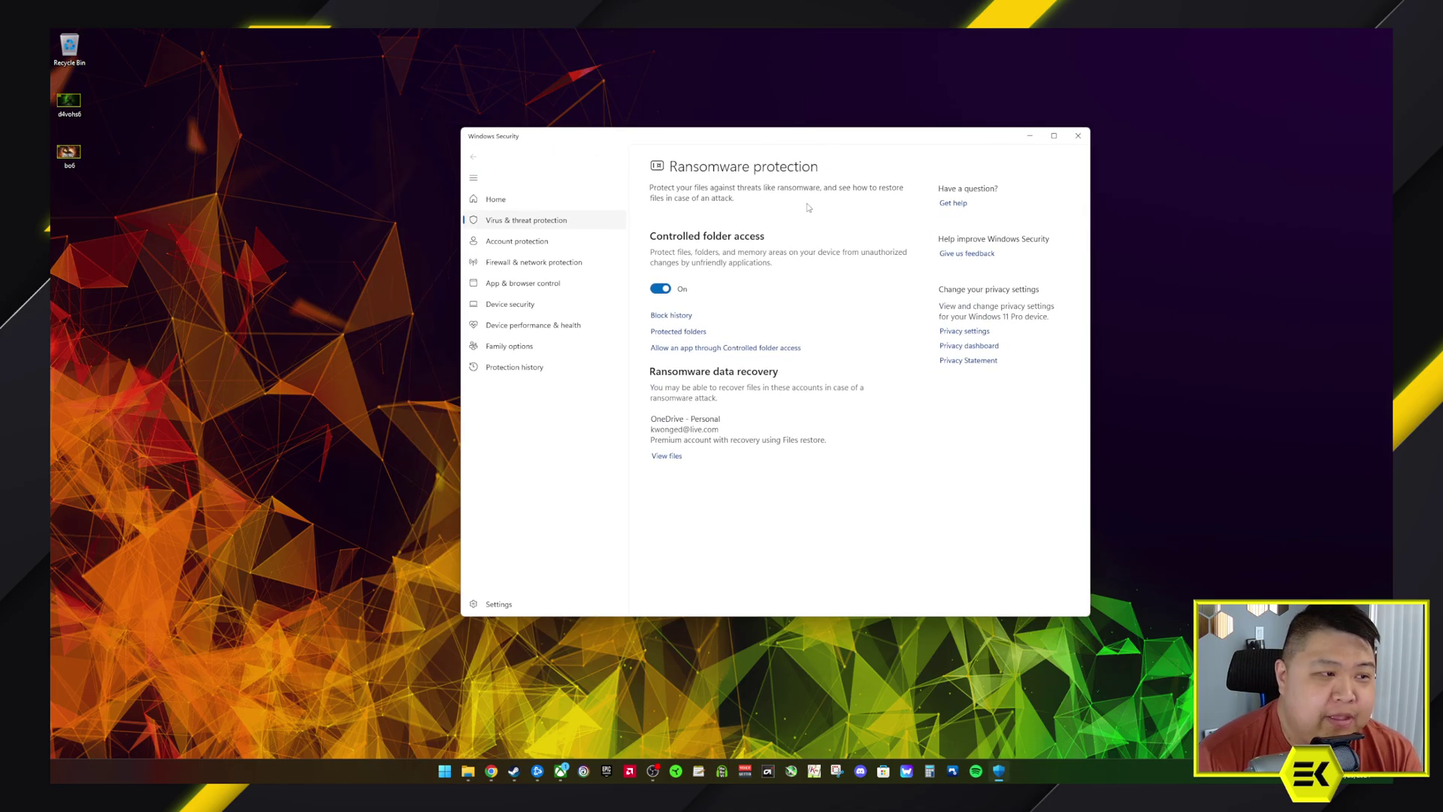
{"action": "left_click", "coordinate": [661, 289]}
{"action": "left_click", "coordinate": [681, 482]}
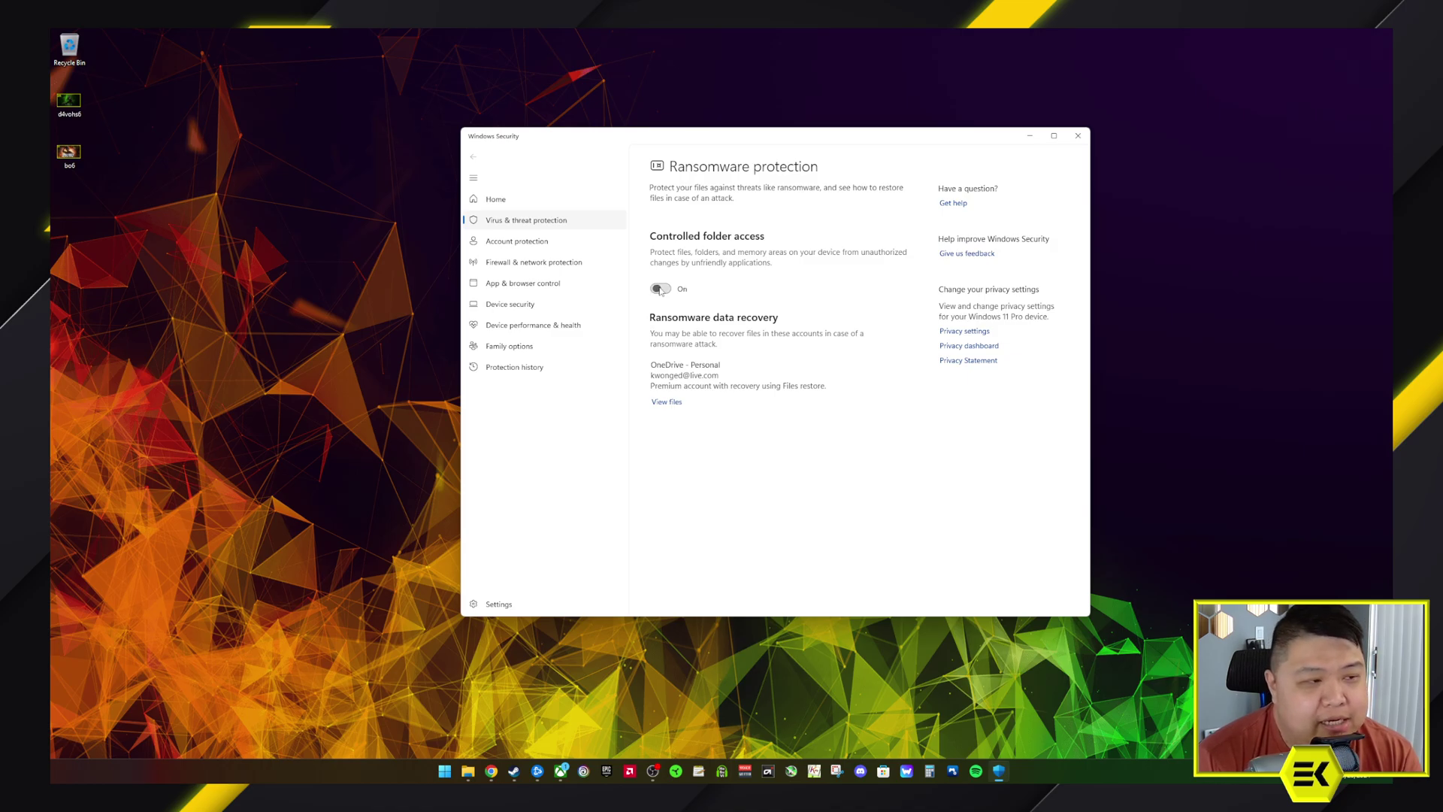
{"action": "left_click", "coordinate": [660, 289]}
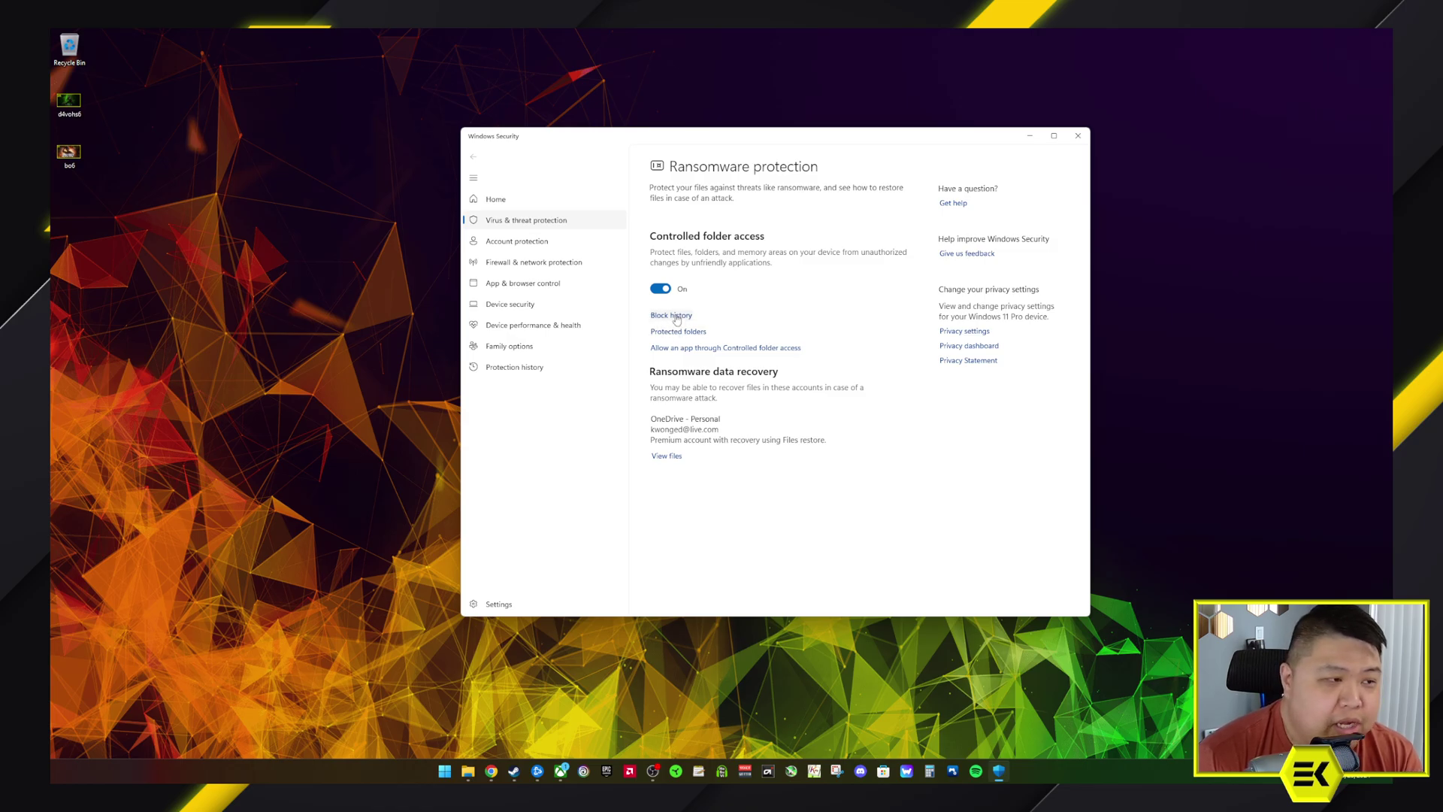
Review Block history, then go to 'Allow an app through Controlled folder access'.
{"action": "left_click", "coordinate": [677, 319]}
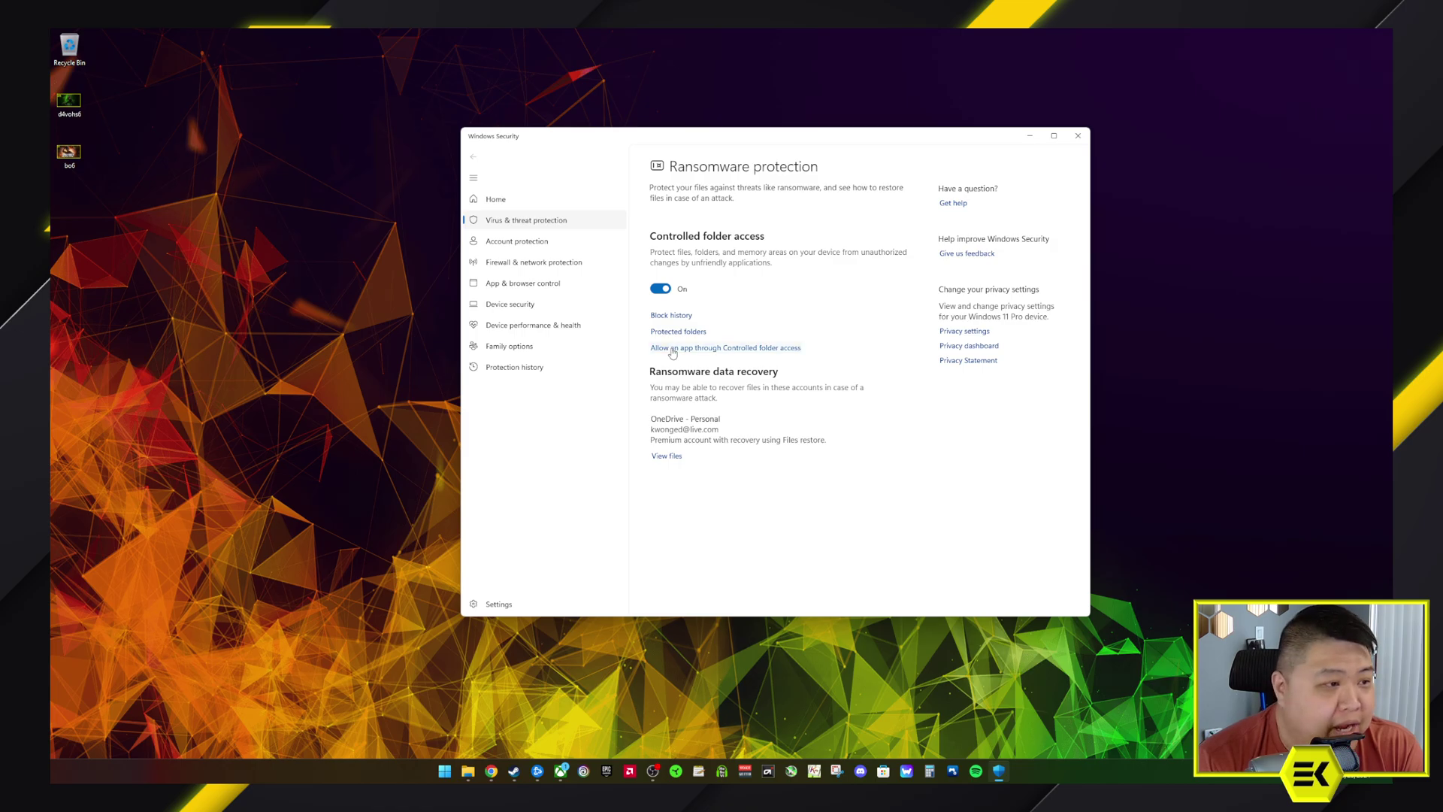
{"action": "left_click", "coordinate": [672, 349]}
Check Recently blocked apps (none listed), browse all apps, cancel, and close the dialog.
{"action": "left_click", "coordinate": [666, 486]}
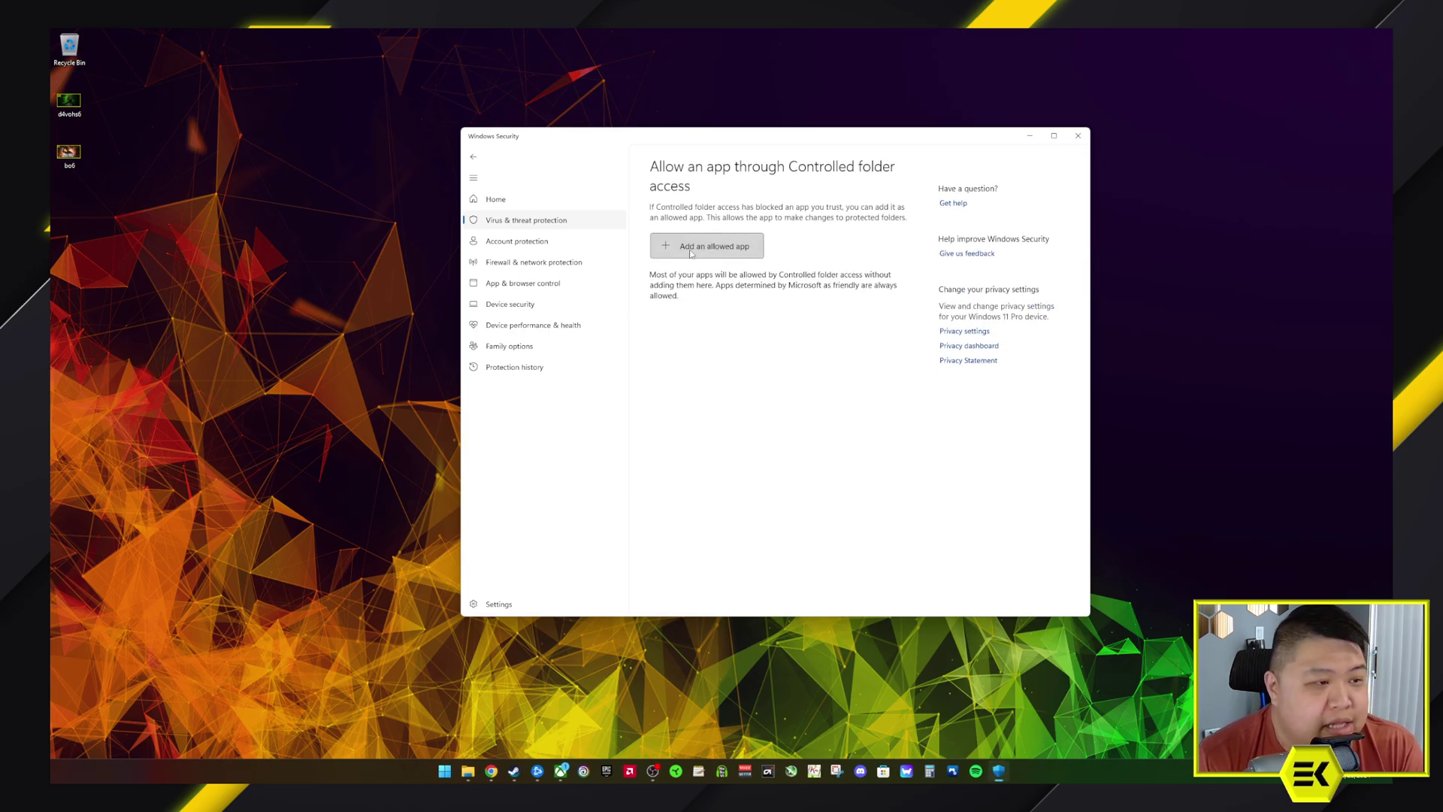
{"action": "left_click", "coordinate": [691, 253]}
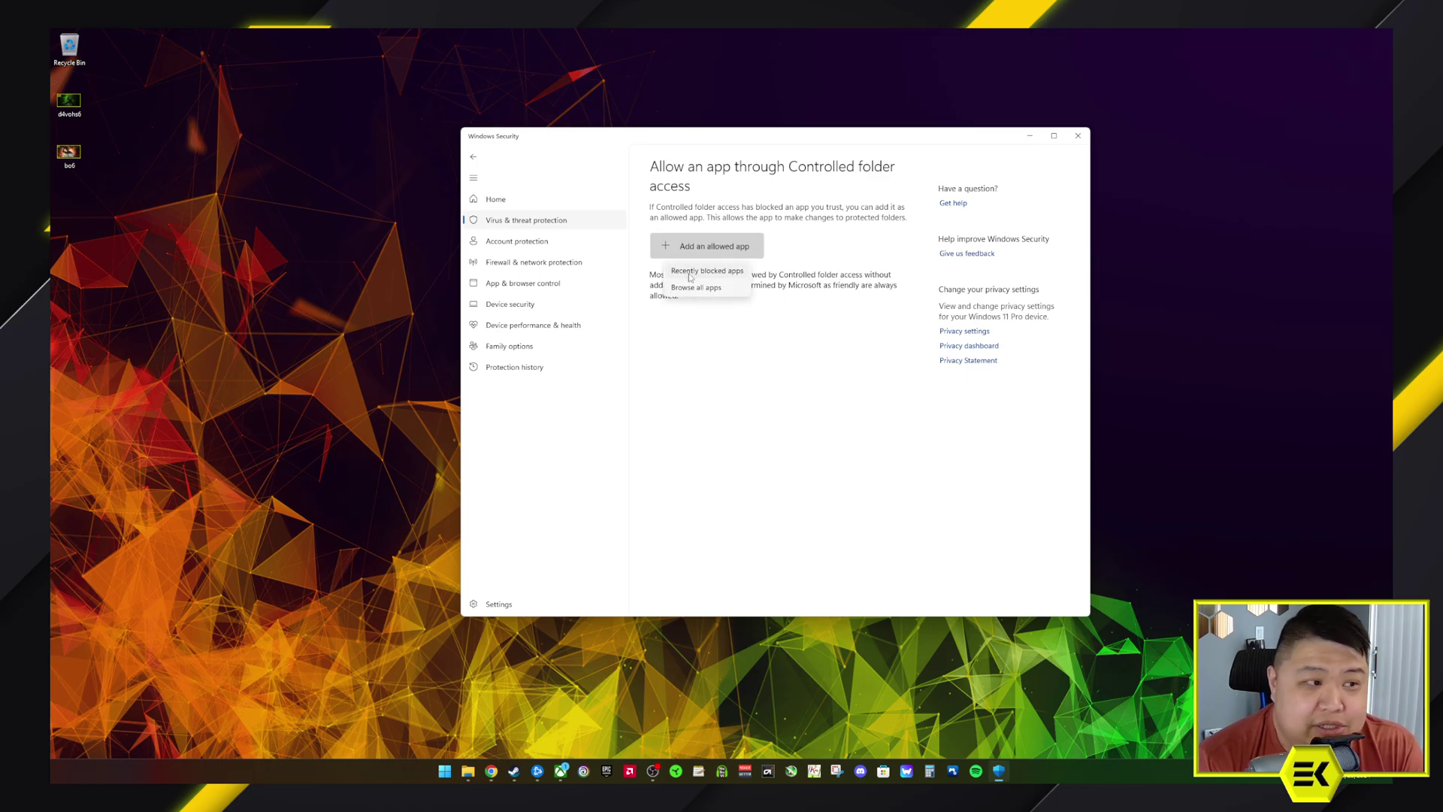
{"action": "left_click", "coordinate": [689, 274]}
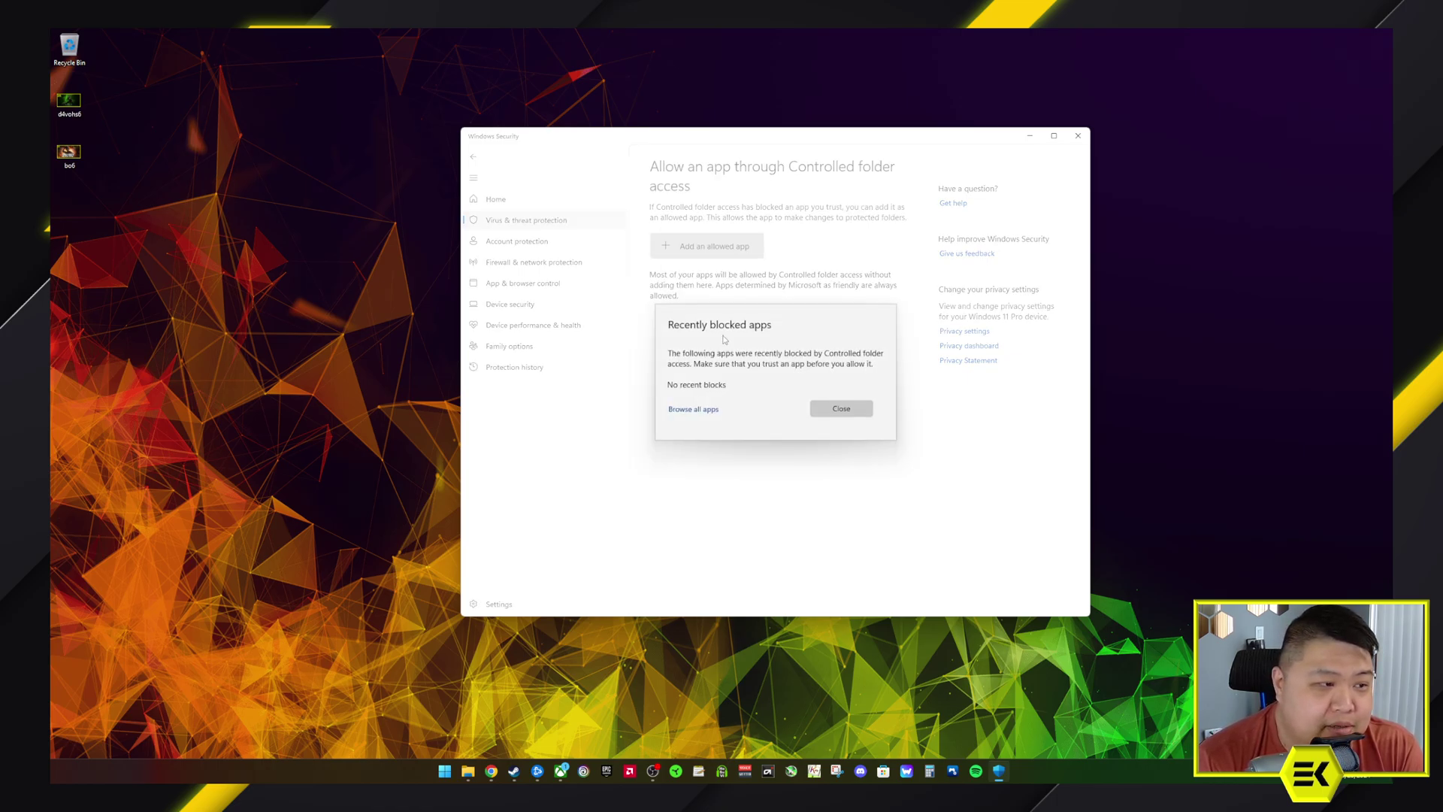
{"action": "left_click", "coordinate": [704, 412]}
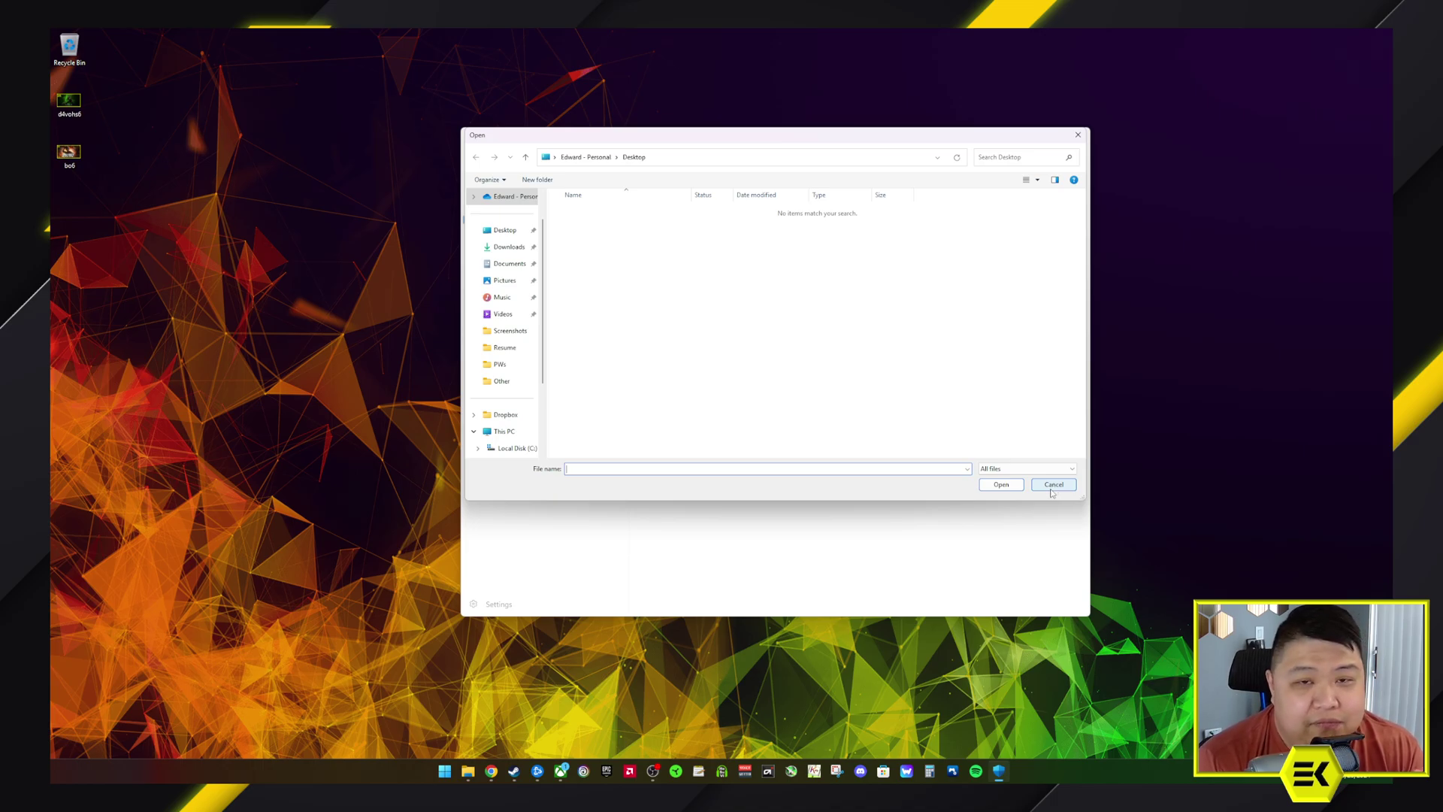
{"action": "left_click", "coordinate": [1053, 484]}
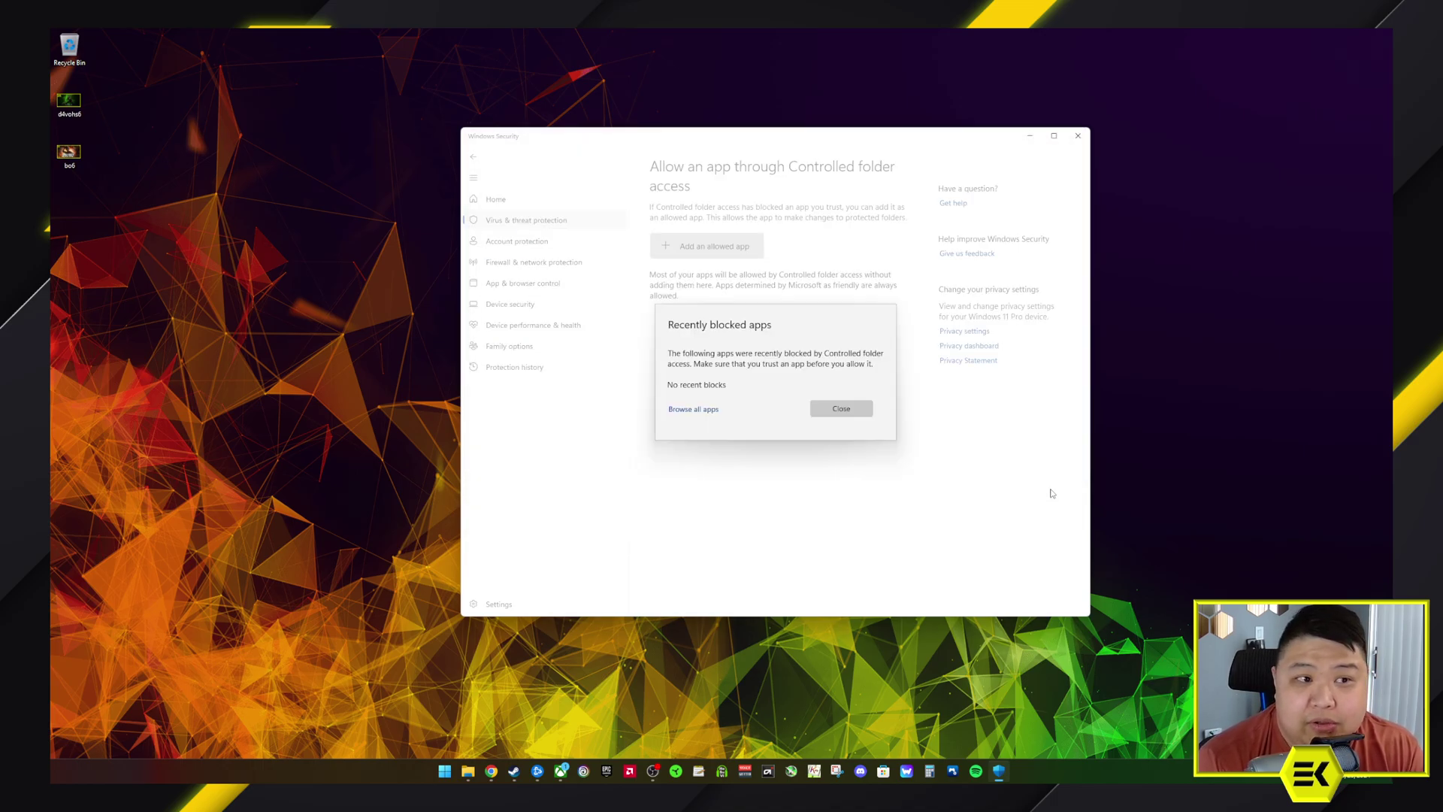
{"action": "left_click", "coordinate": [840, 408]}
Close Windows Security and bring the Steam library window forward.
{"action": "left_click", "coordinate": [1077, 136]}
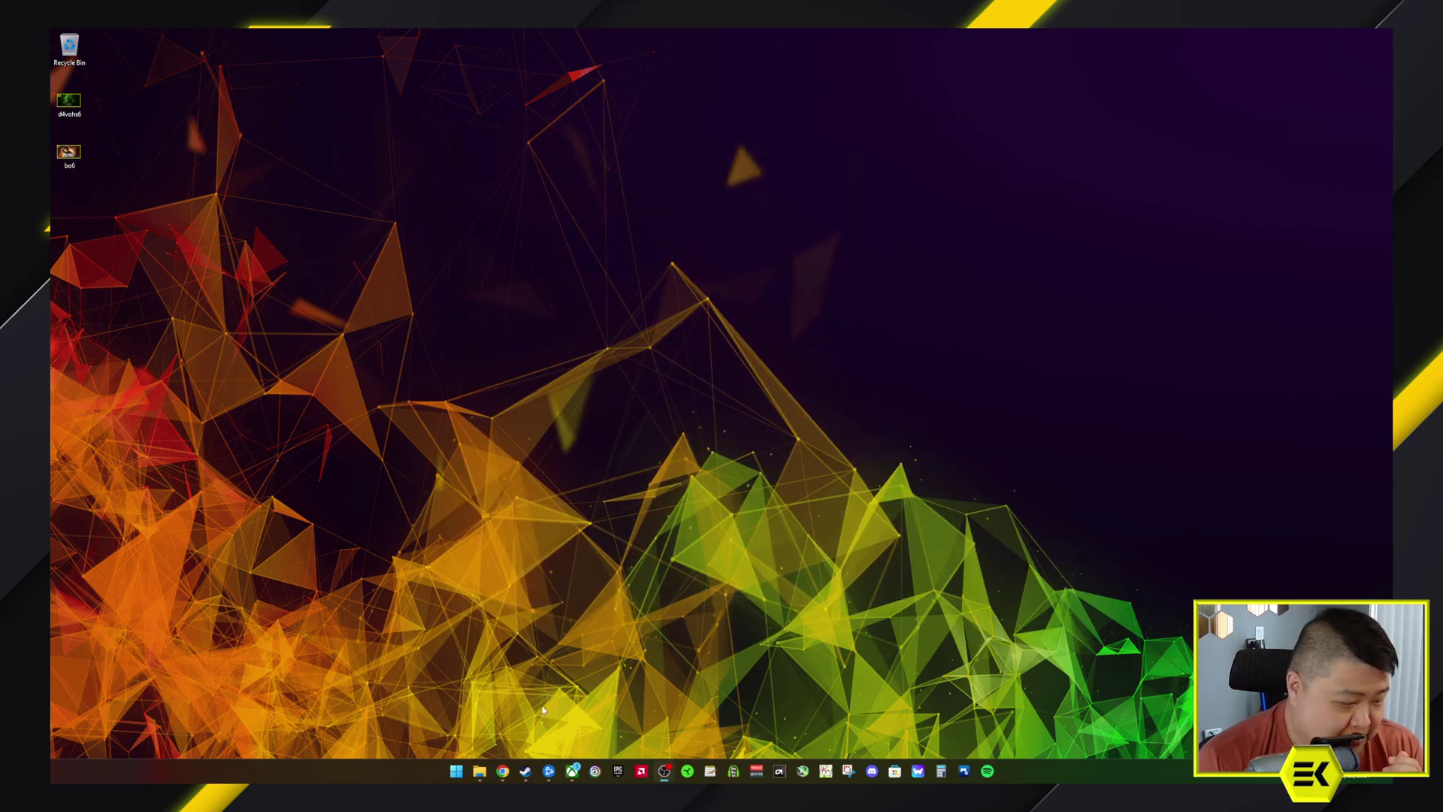
{"action": "mouse_move", "coordinate": [566, 776]}
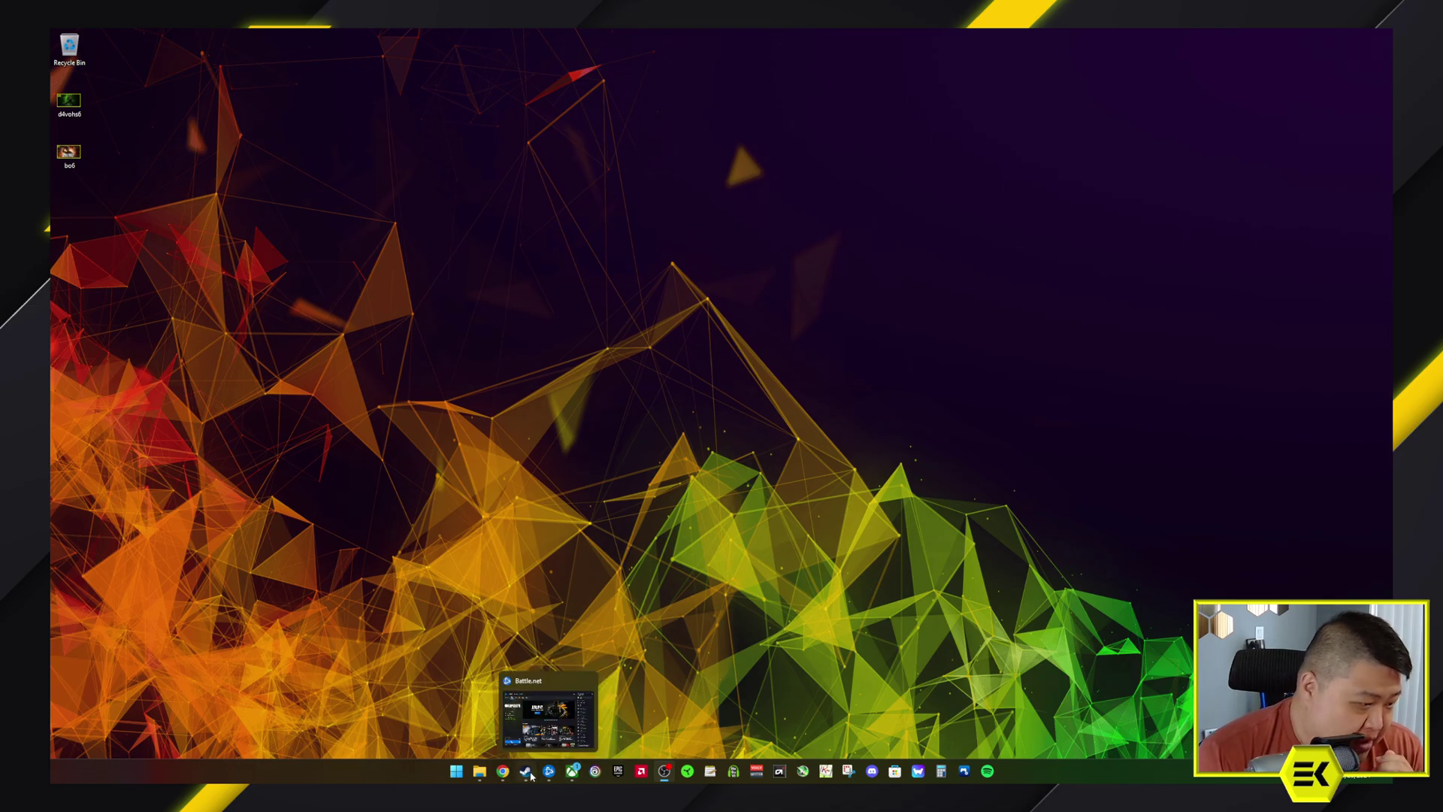
{"action": "left_click", "coordinate": [548, 712]}
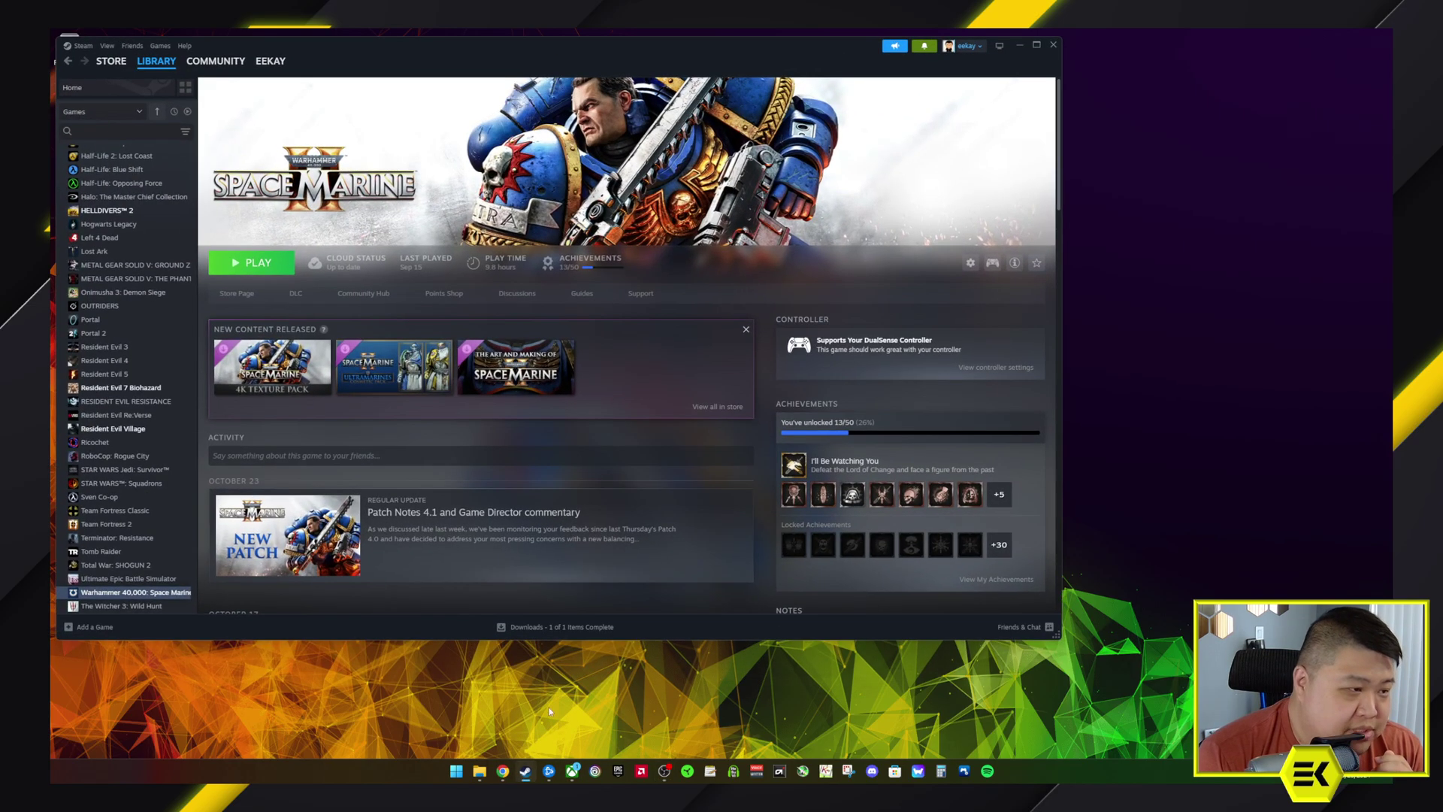
Open Warhammer 40,000: Space Marine 2's install folder via Manage > Browse local files.
{"action": "right_click", "coordinate": [136, 598]}
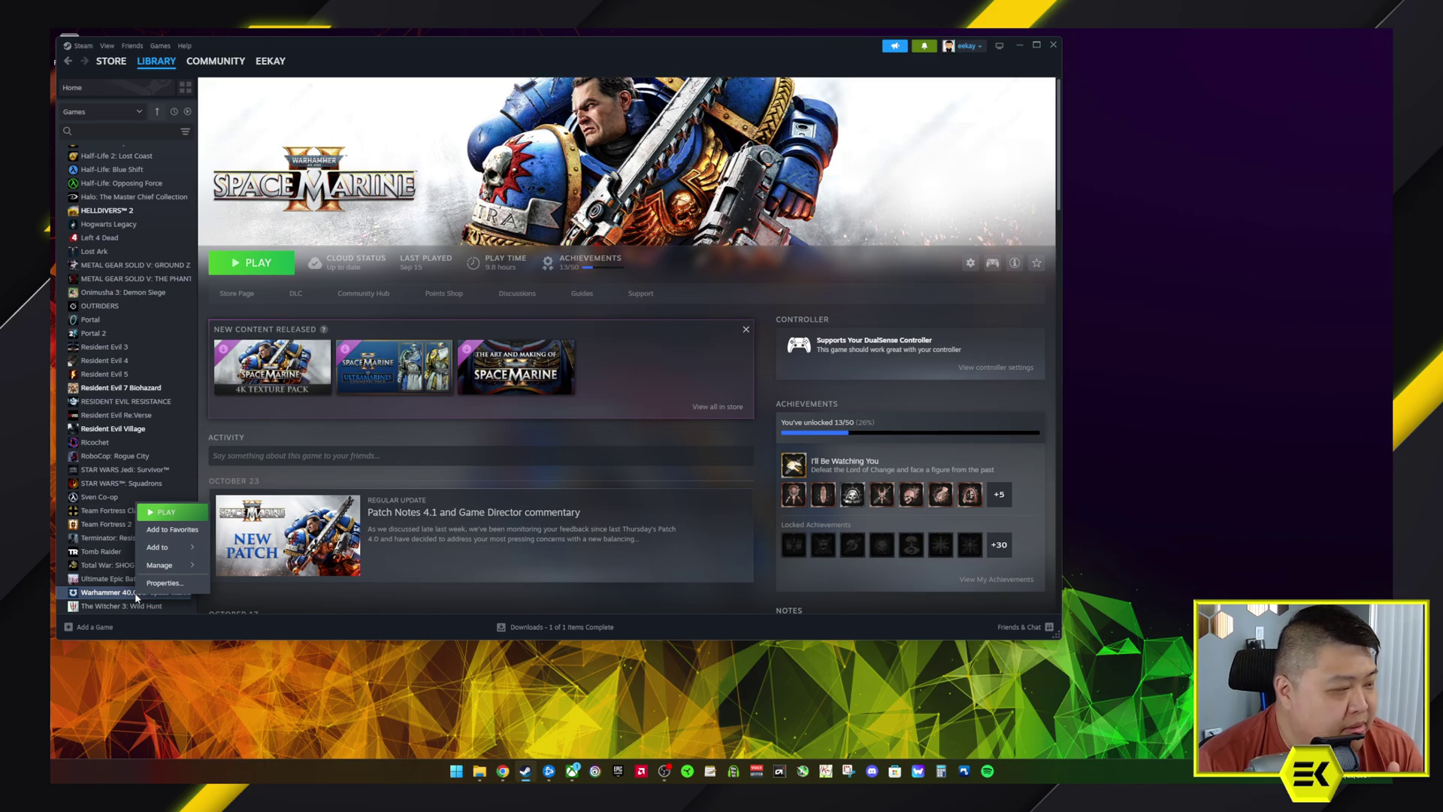
{"action": "mouse_move", "coordinate": [167, 547]}
{"action": "left_click", "coordinate": [261, 517]}
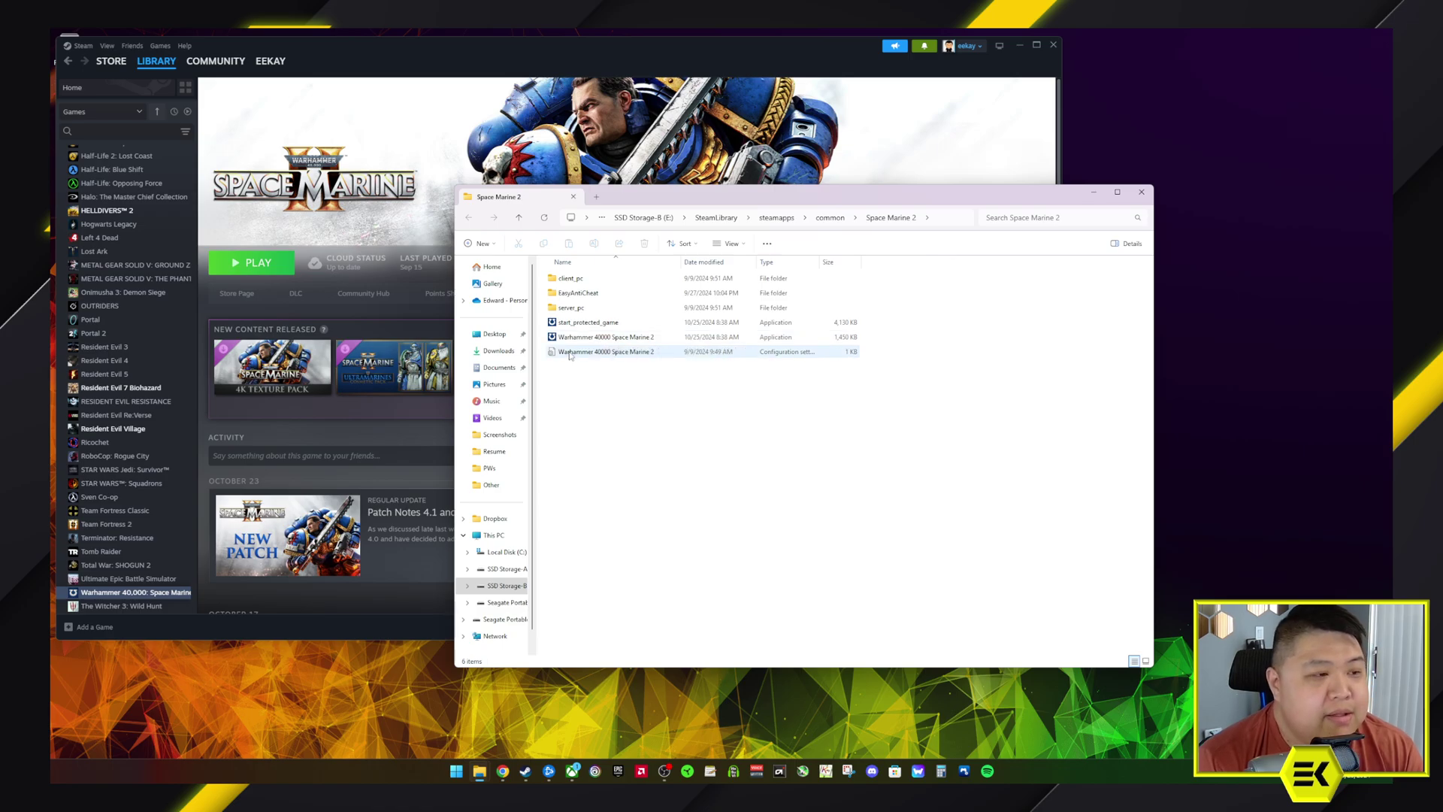
Select the Warhammer 40000 Space Marine 2 application, then close its Explorer folder window.
{"action": "left_click", "coordinate": [845, 338]}
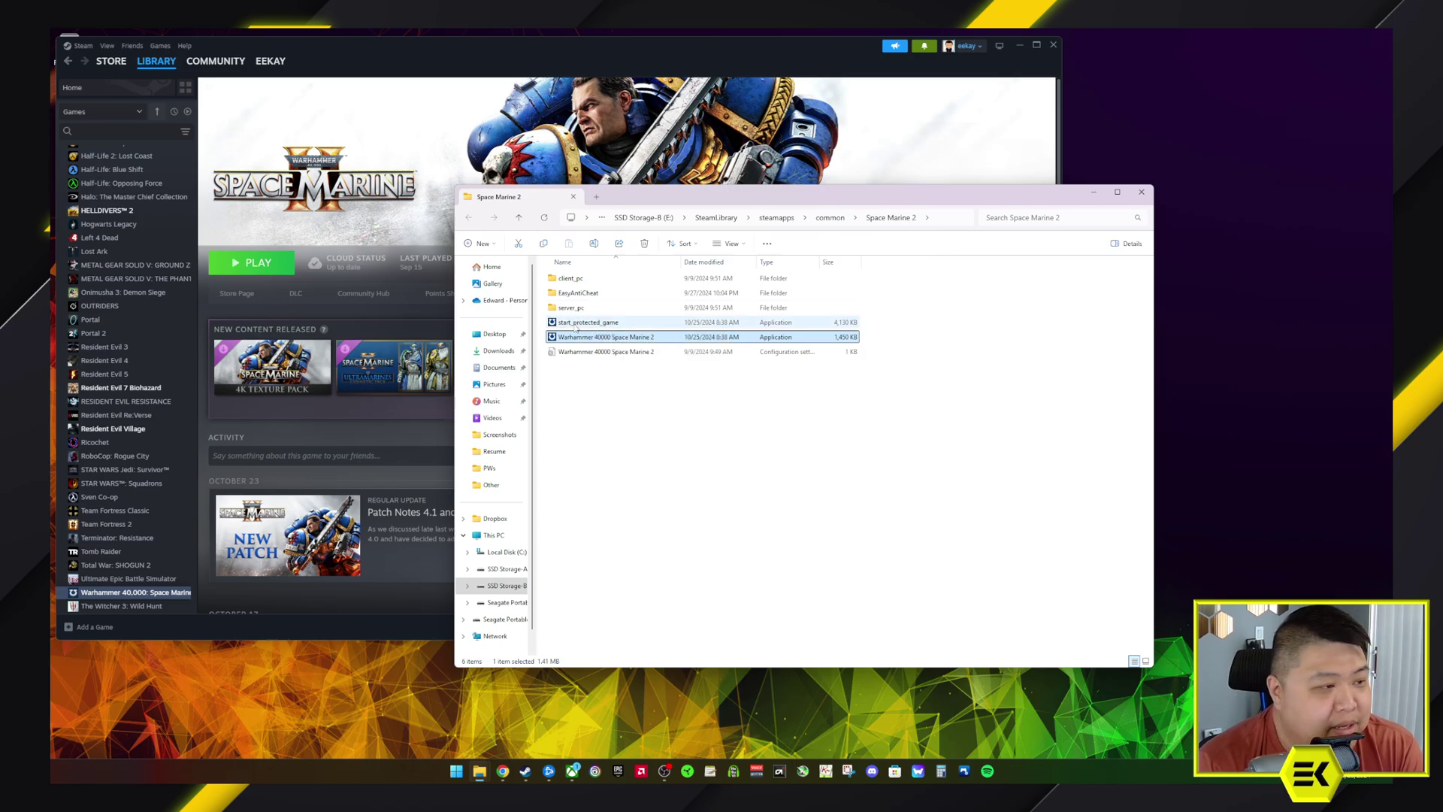
{"action": "left_click", "coordinate": [1141, 193]}
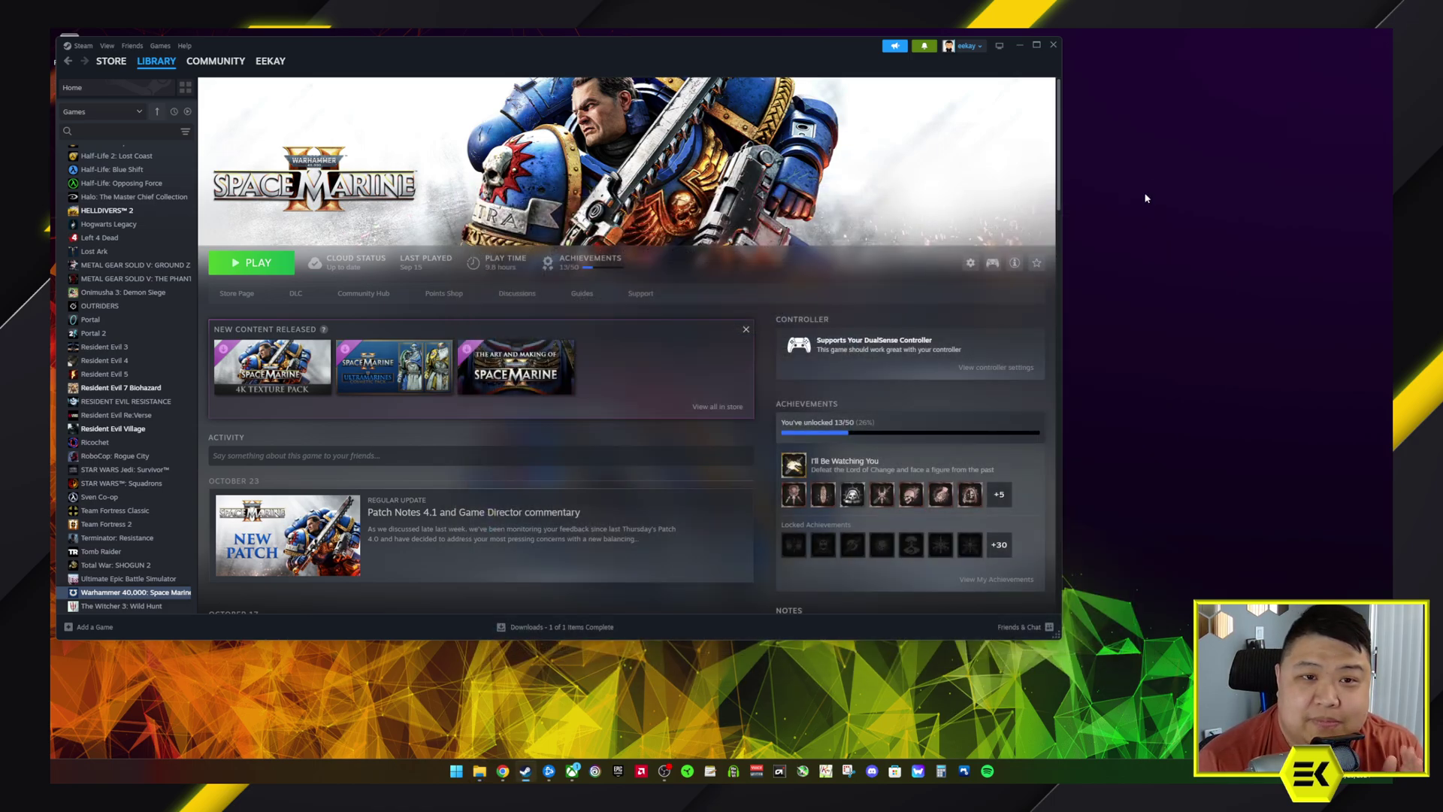
Bring Battle.net forward, reposition it, and open Call of Duty's install folder with Show in Explorer.
{"action": "left_click", "coordinate": [549, 768]}
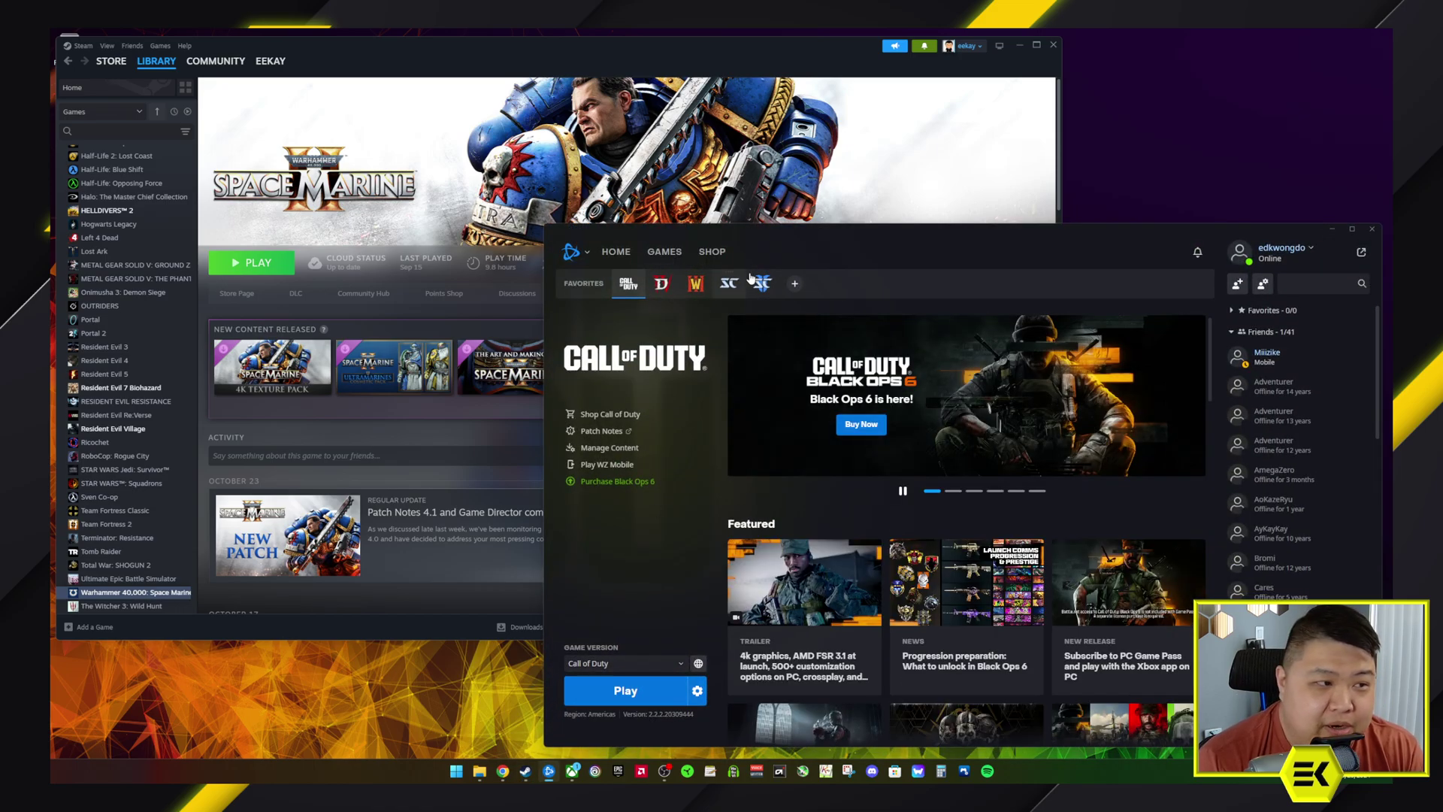
{"action": "left_click_drag", "start_coordinate": [751, 275], "coordinate": [655, 190]}
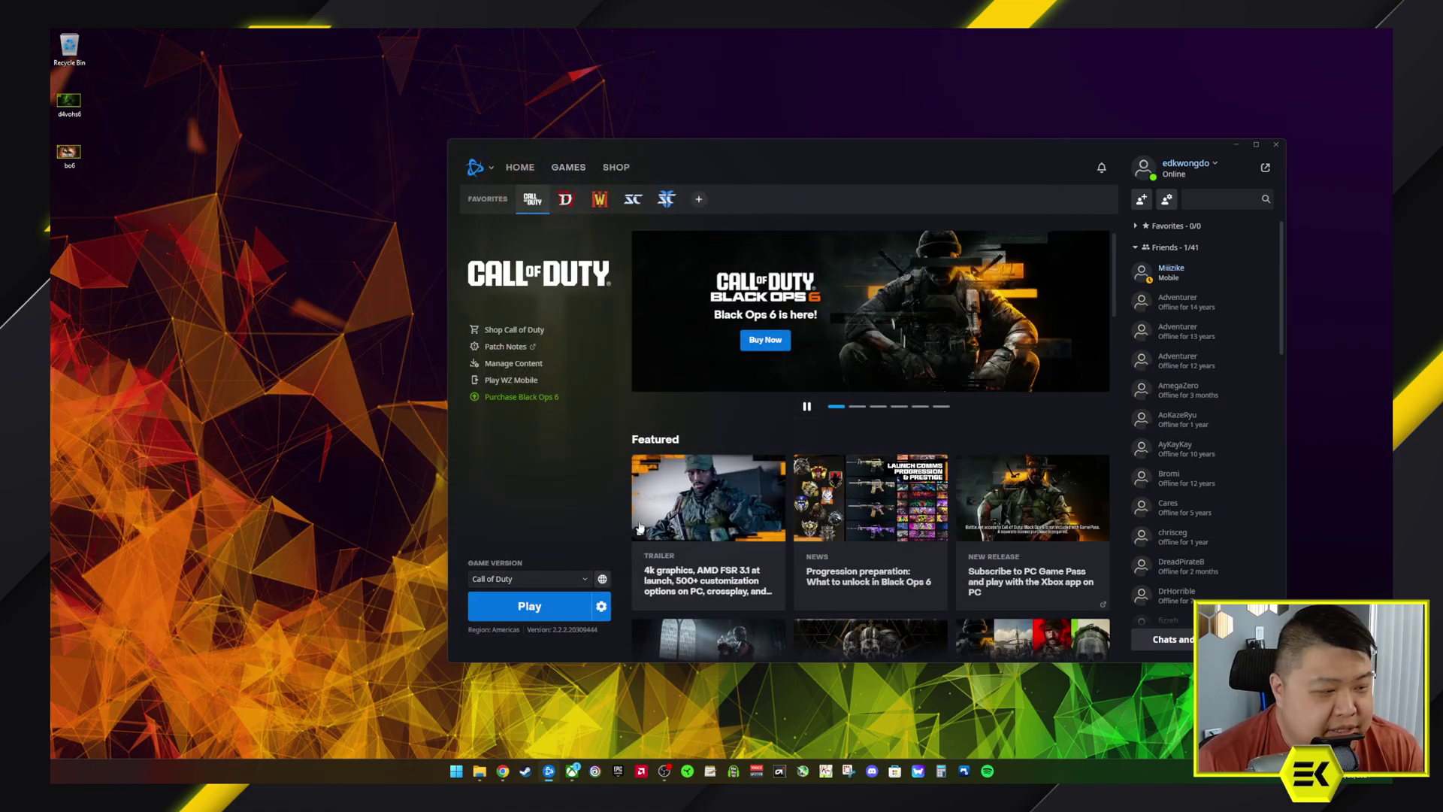
{"action": "left_click", "coordinate": [601, 606]}
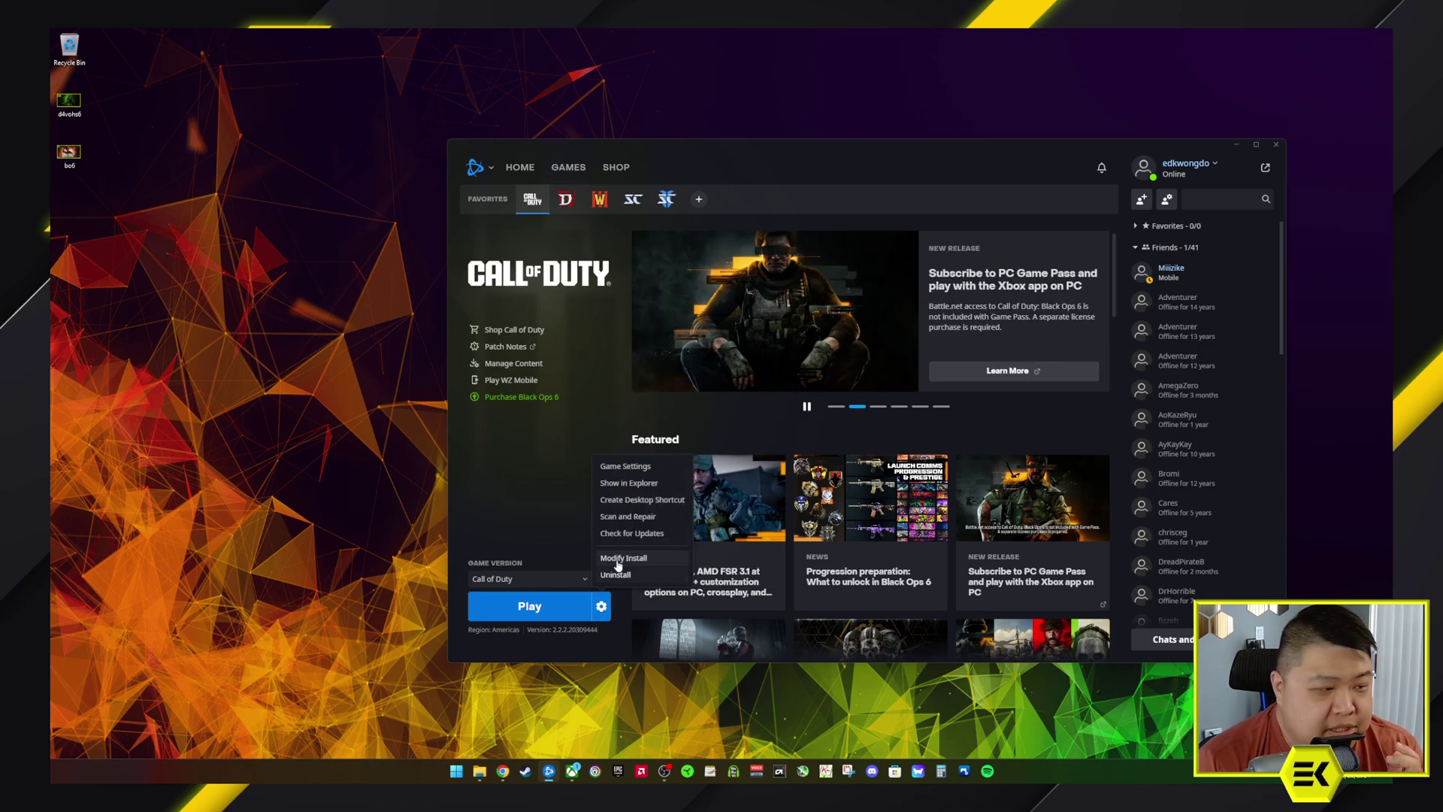
{"action": "left_click", "coordinate": [637, 481]}
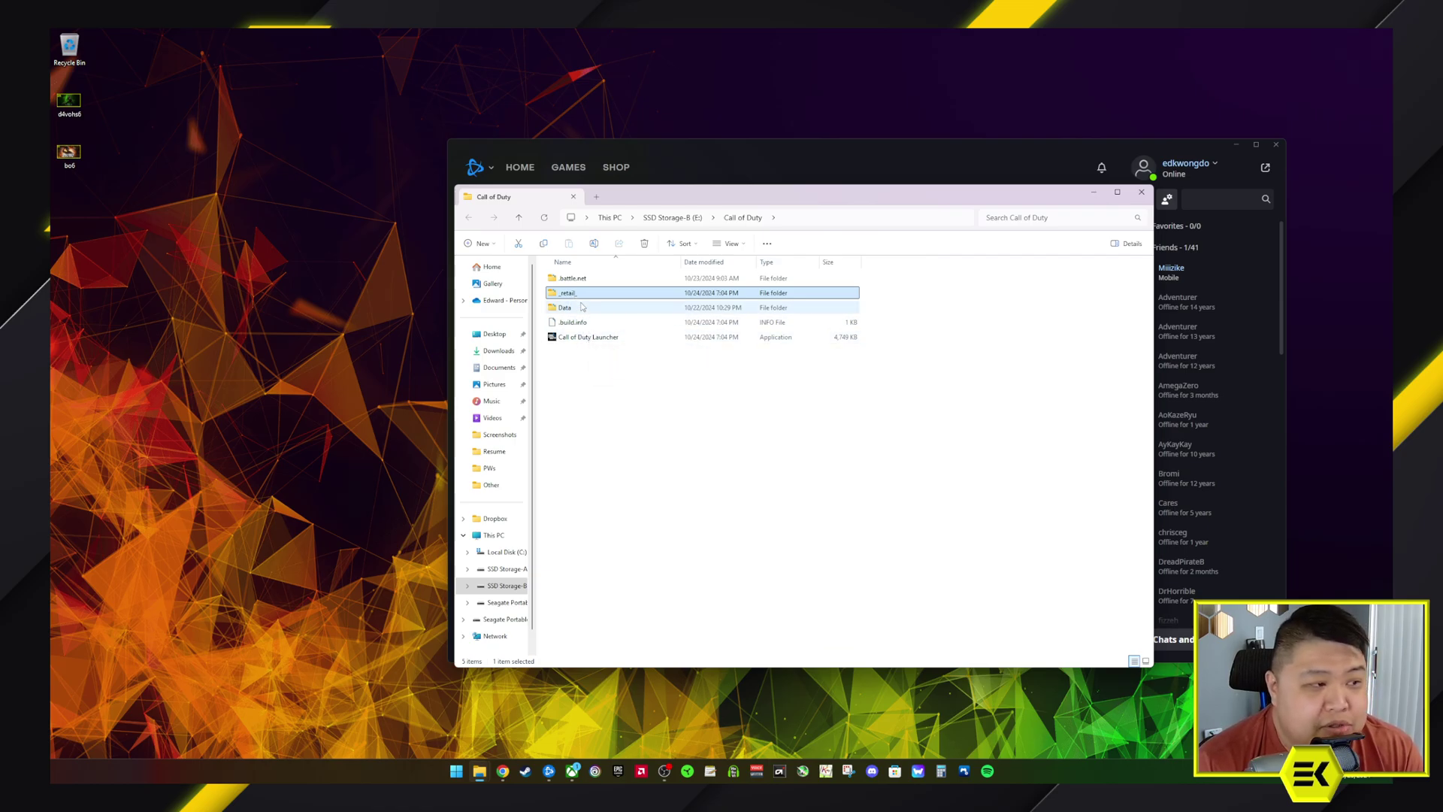
Open the _retail_ folder and inspect the cod and codCrashHandler files.
{"action": "double_click", "coordinate": [576, 294]}
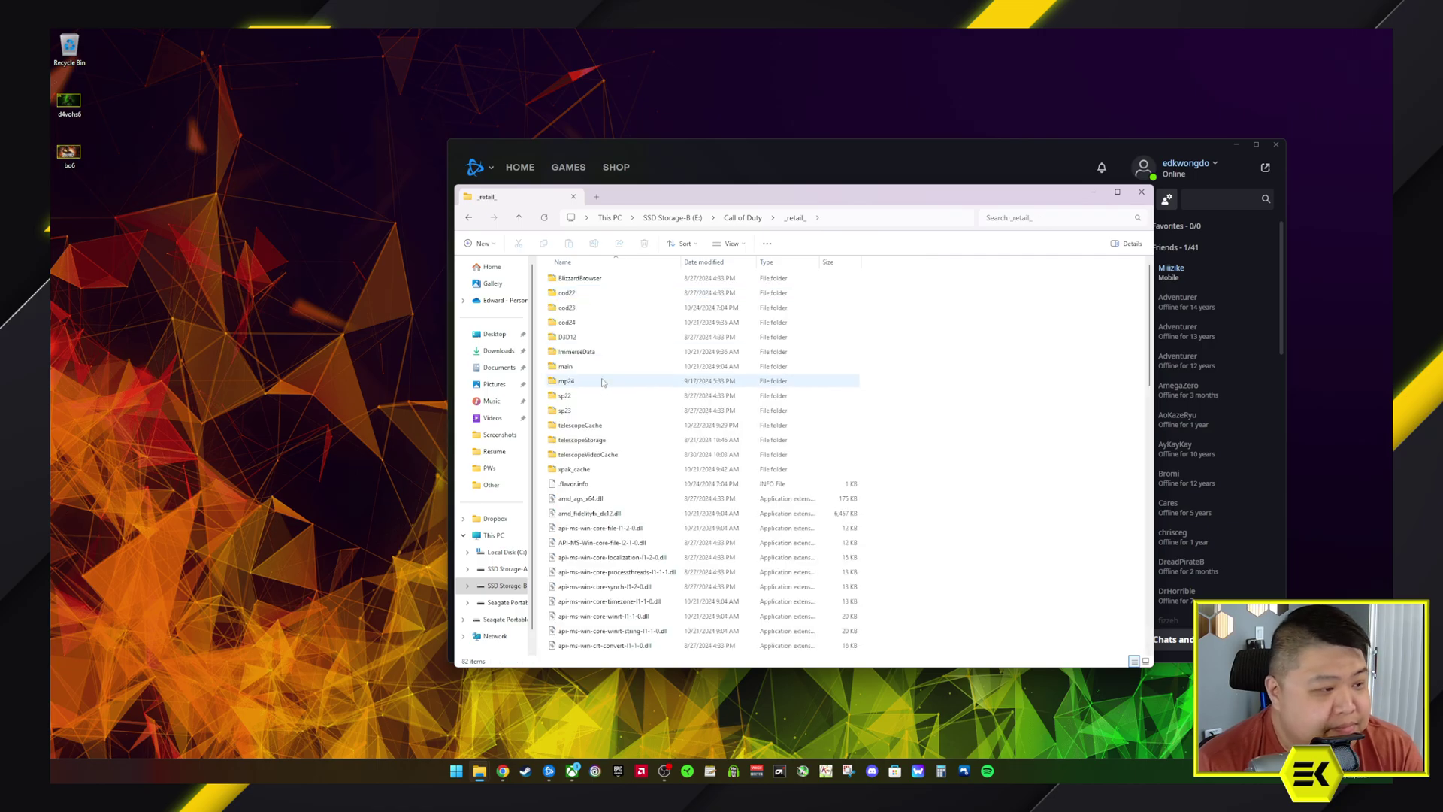
{"action": "scroll", "coordinate": [608, 399], "scroll_direction": "down", "scroll_amount": 4}
{"action": "scroll", "coordinate": [612, 411], "scroll_direction": "down", "scroll_amount": 5}
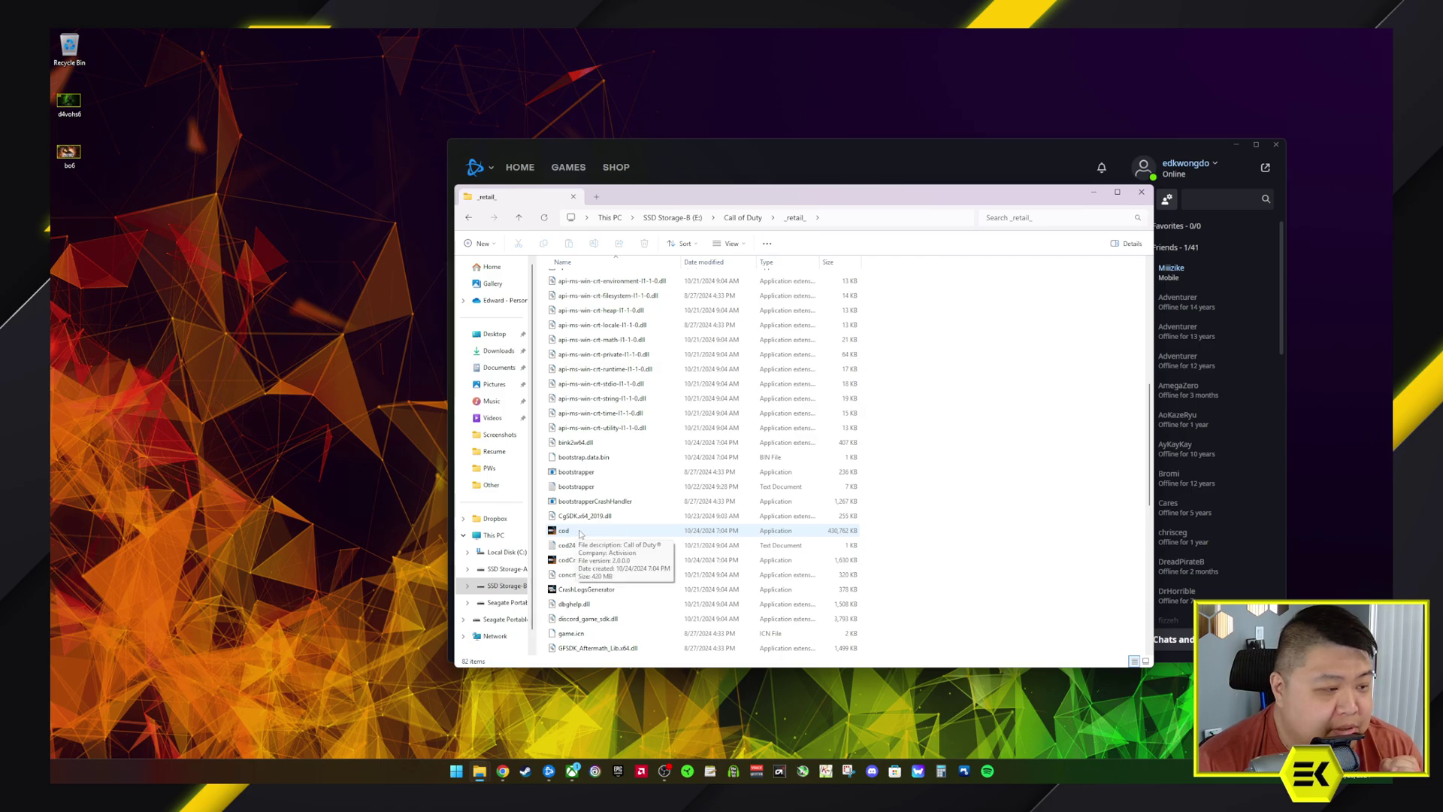
{"action": "left_click", "coordinate": [576, 532]}
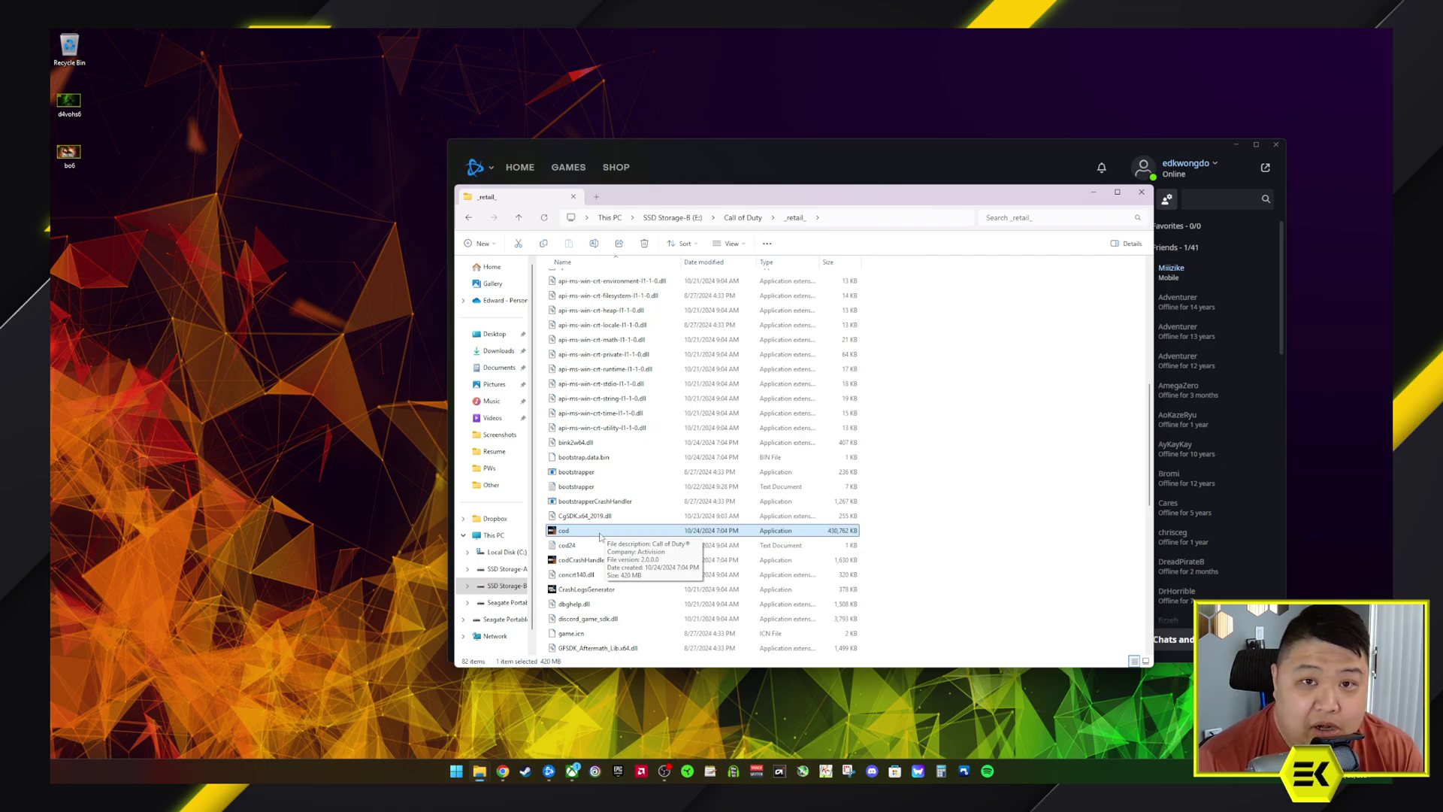
{"action": "left_click", "coordinate": [576, 564]}
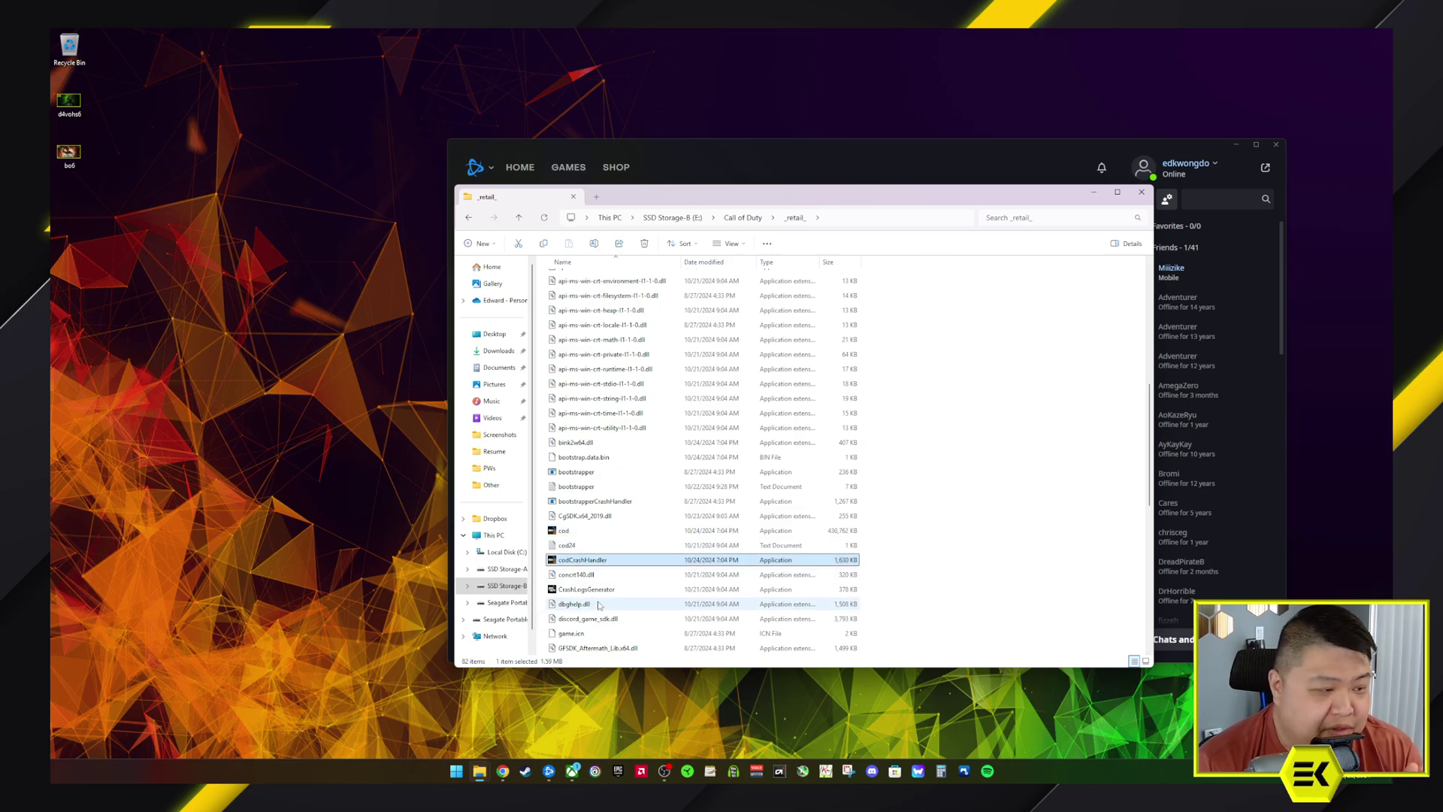
Reselect the cod application, then close the _retail_ folder window.
{"action": "scroll", "coordinate": [599, 590], "scroll_direction": "down", "scroll_amount": 1}
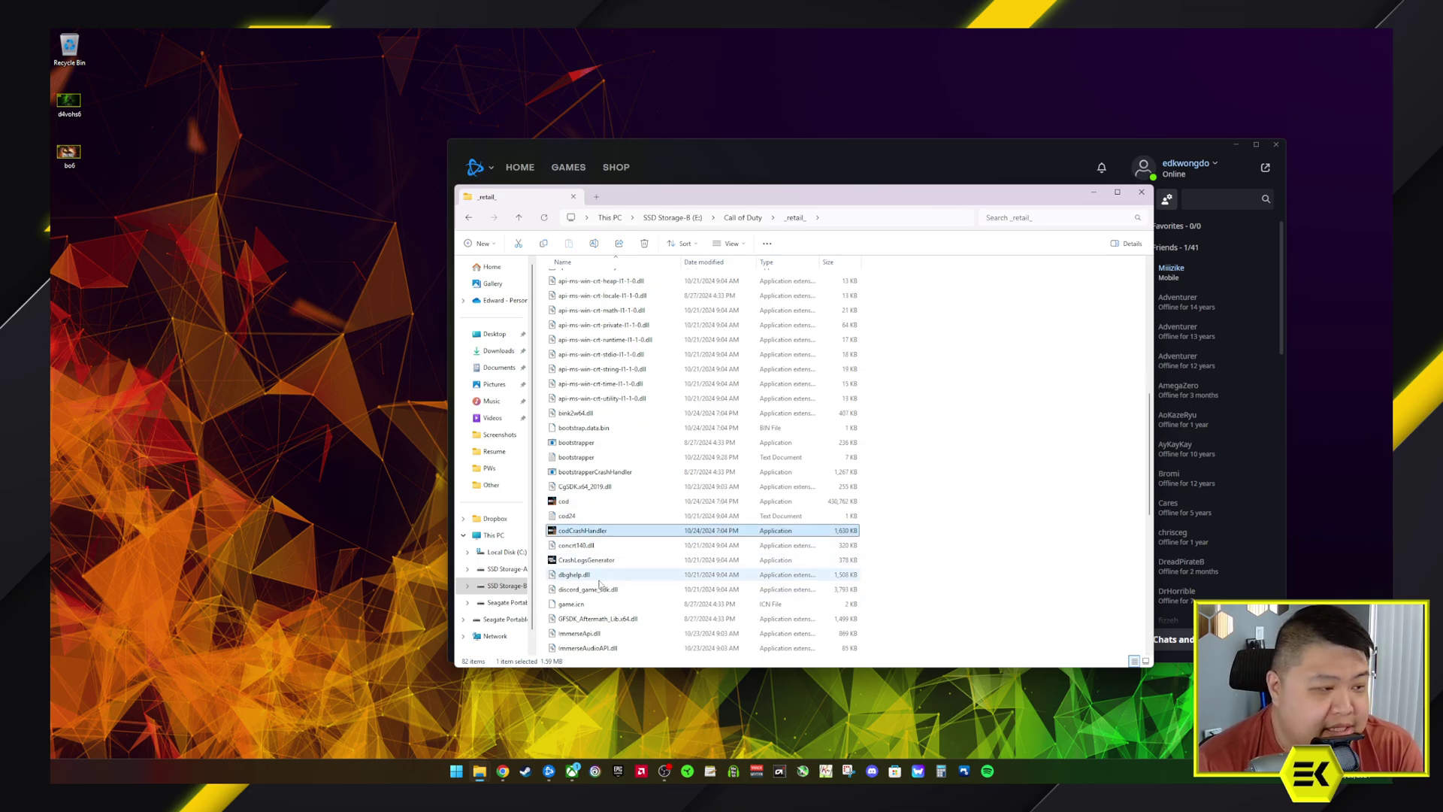
{"action": "scroll", "coordinate": [599, 585], "scroll_direction": "down", "scroll_amount": 4}
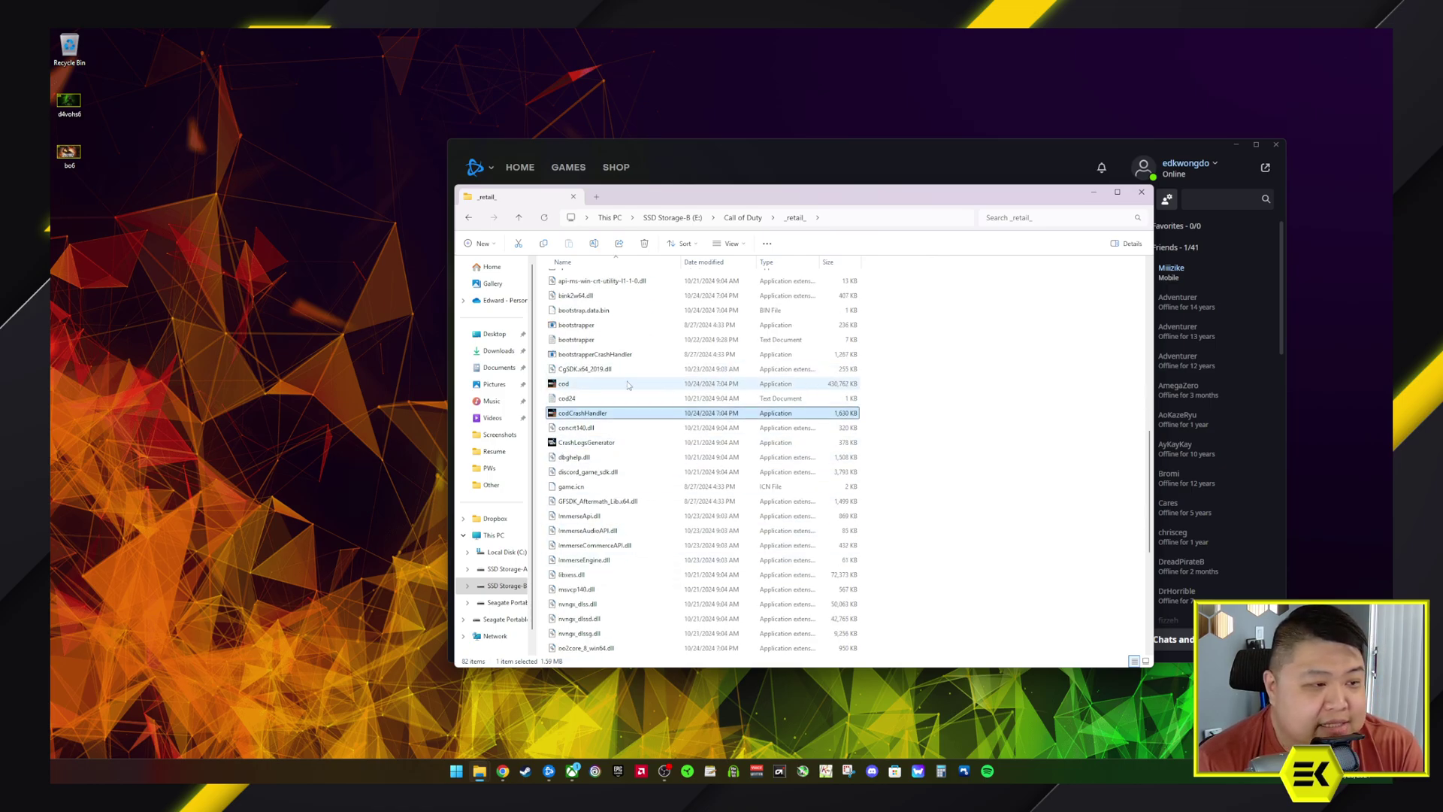
{"action": "left_click", "coordinate": [830, 384]}
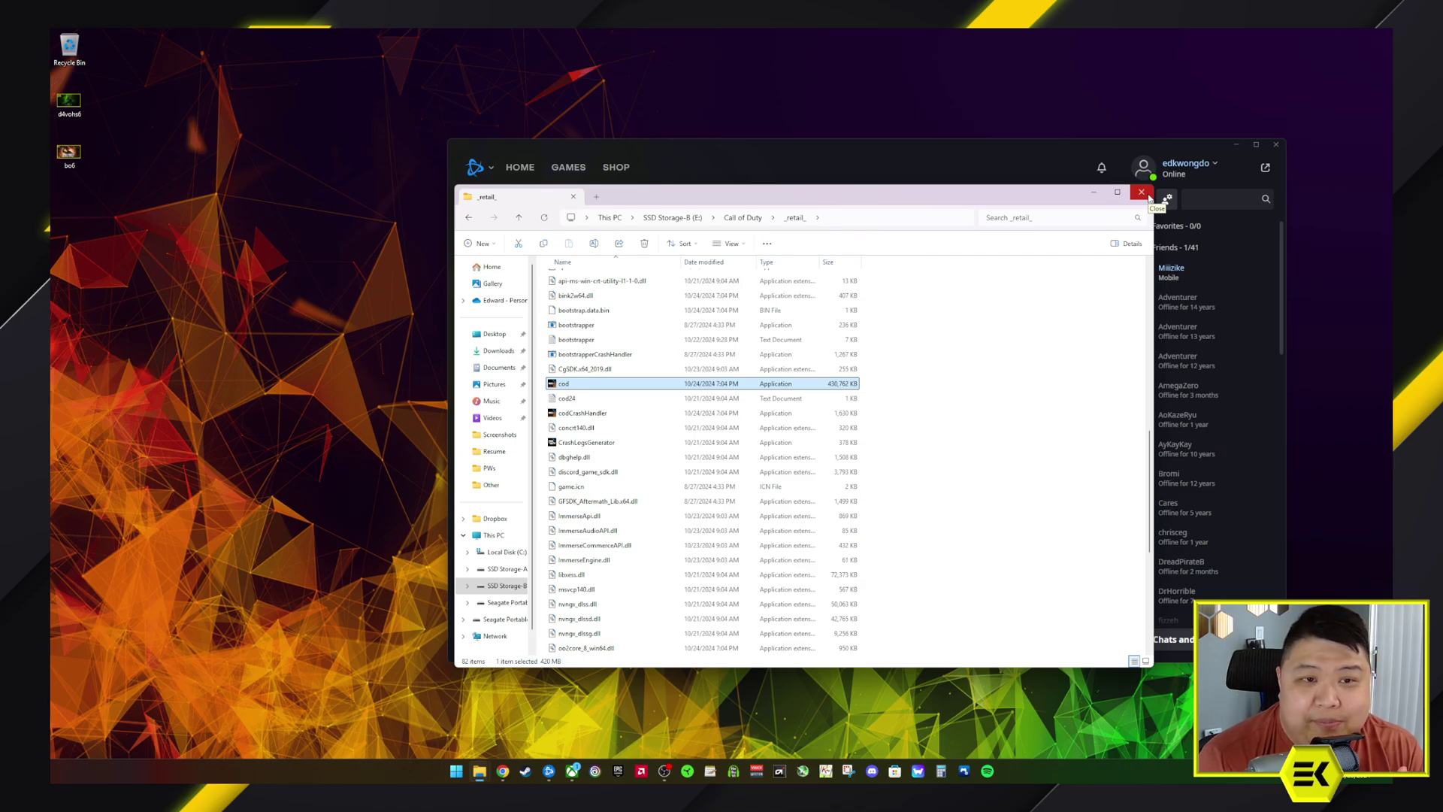
{"action": "left_click", "coordinate": [1142, 193]}
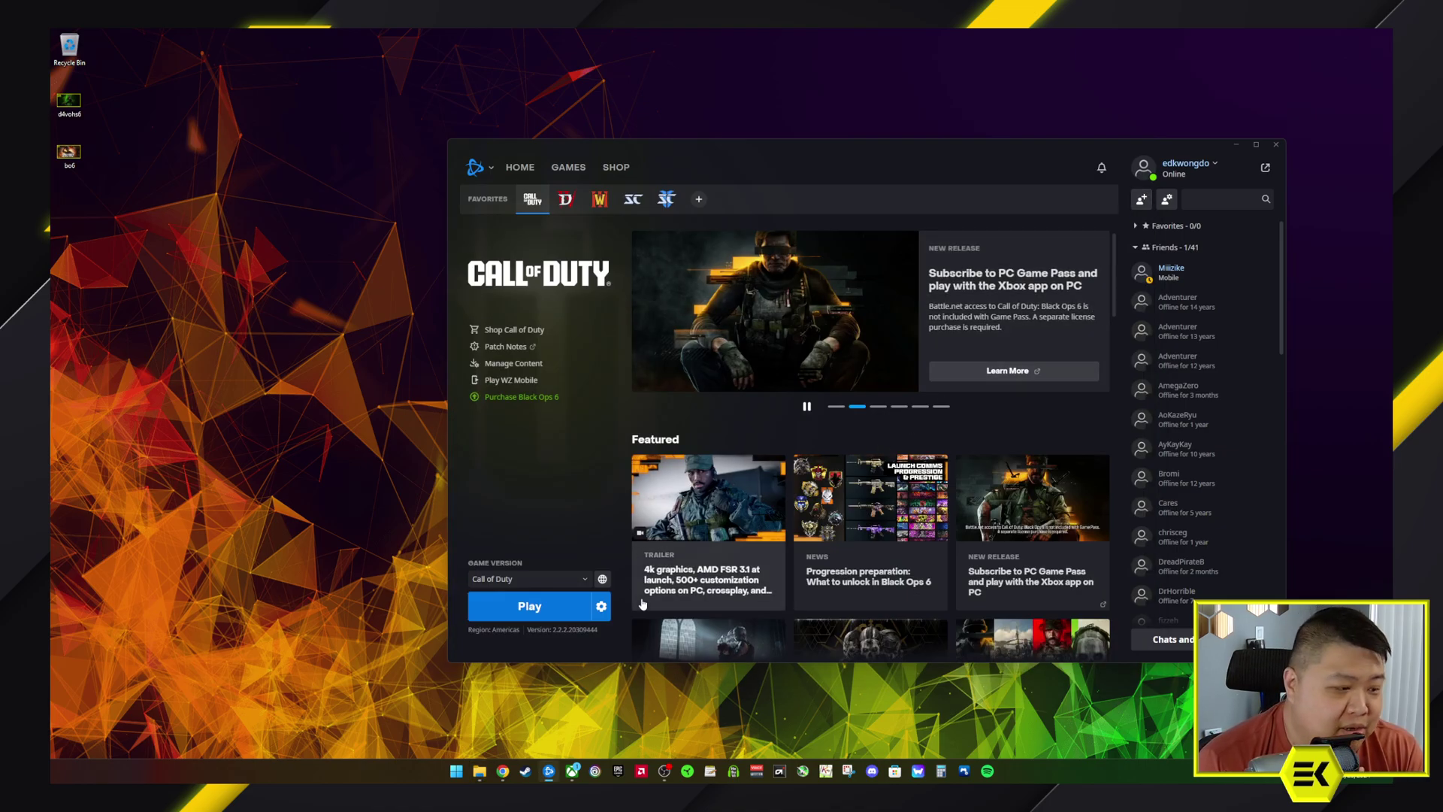
{"action": "mouse_move", "coordinate": [567, 780]}
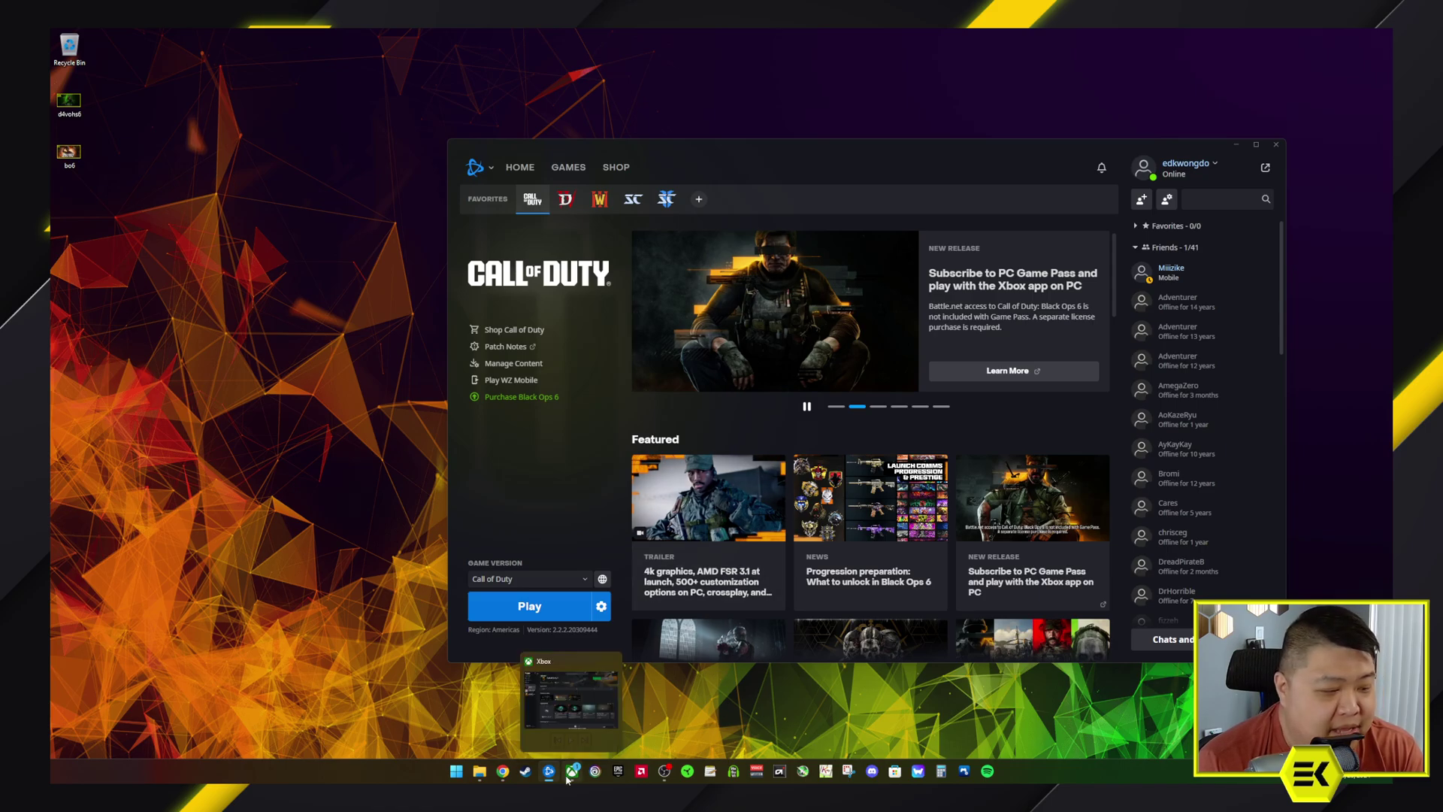
Center the Xbox app and open Call of Duty's Manage Files tab: version 1.0.41.0, 81.5 GB, D:\CoD.
{"action": "left_click", "coordinate": [568, 775]}
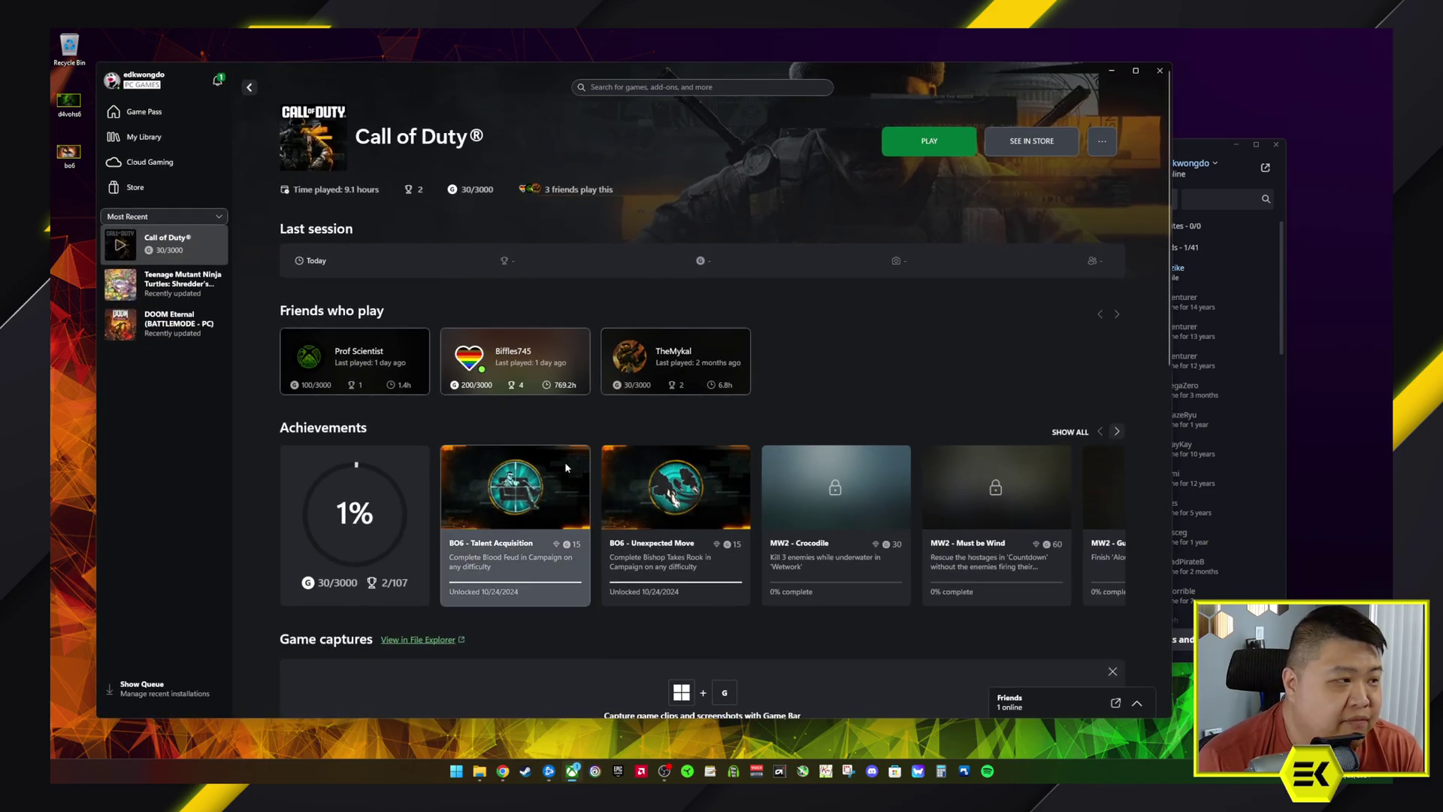
{"action": "left_click_drag", "start_coordinate": [567, 74], "coordinate": [698, 70]}
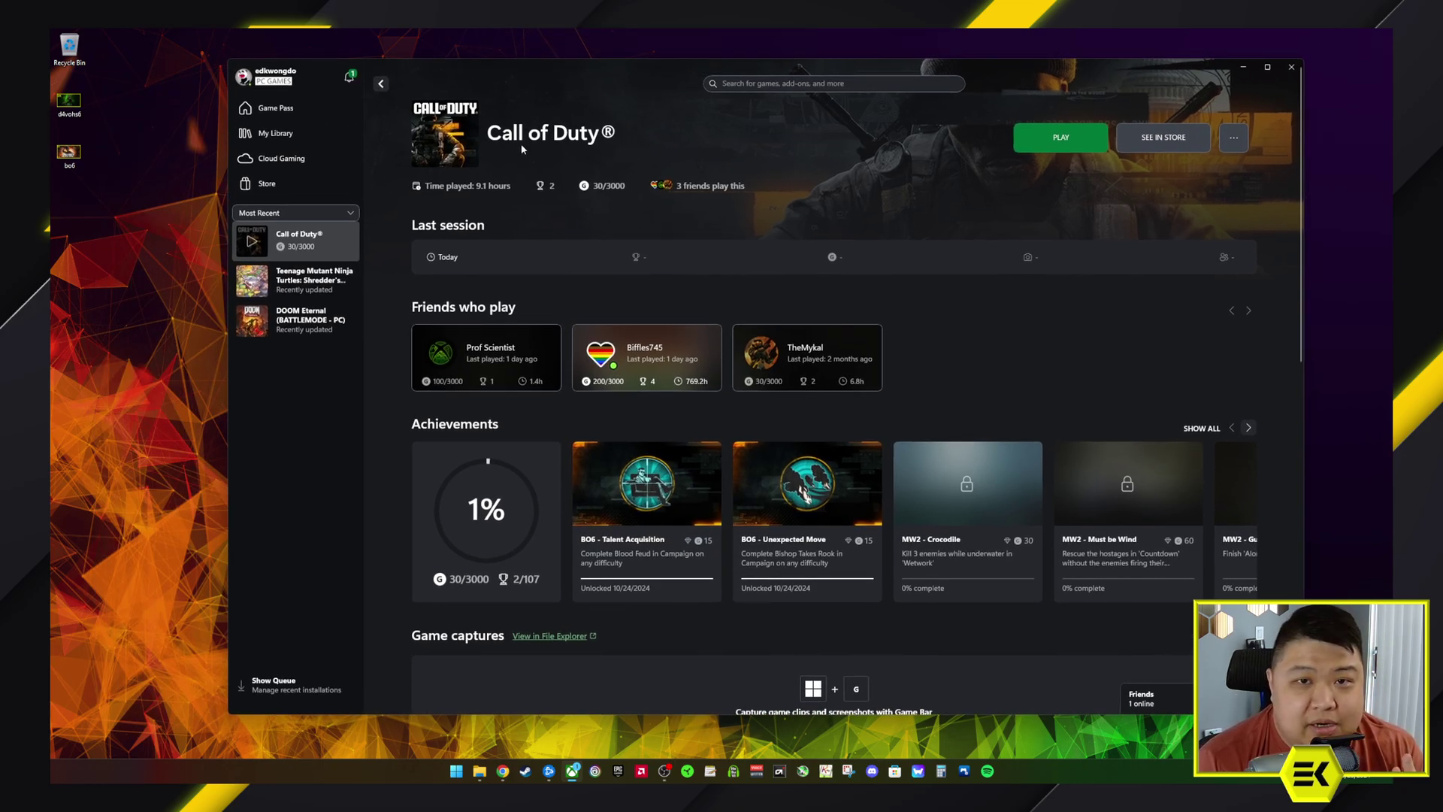
{"action": "right_click", "coordinate": [314, 248]}
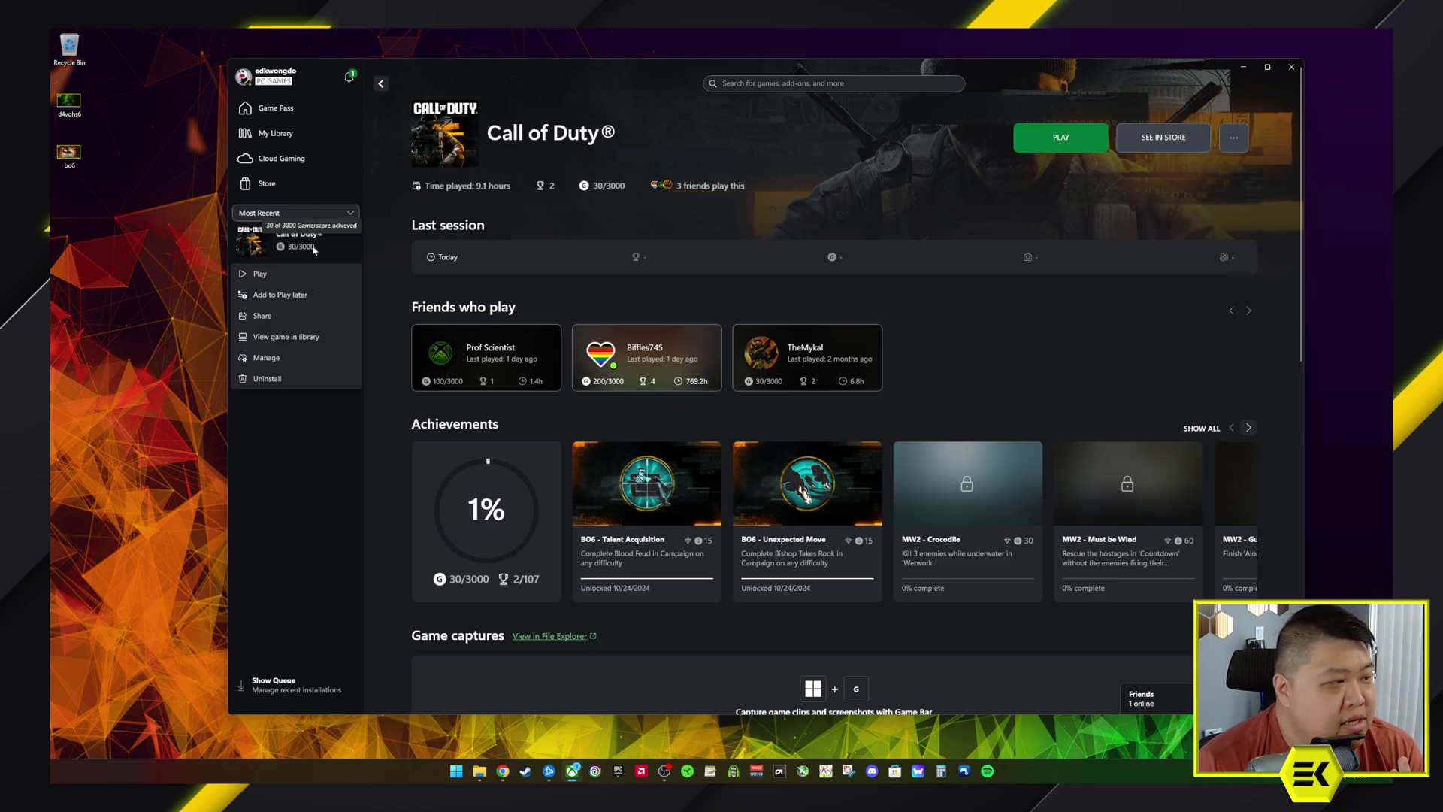
{"action": "left_click", "coordinate": [300, 358]}
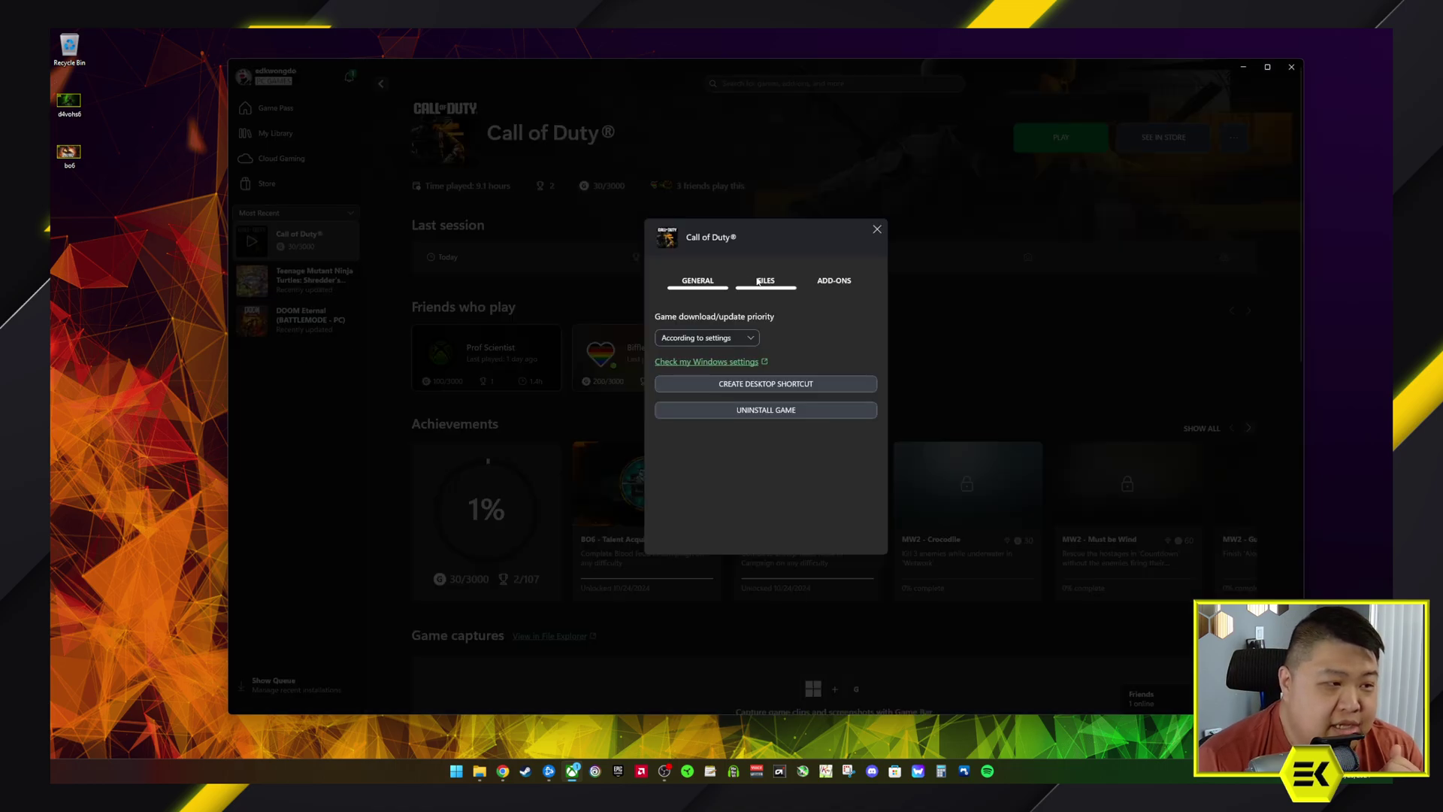
{"action": "left_click", "coordinate": [757, 282]}
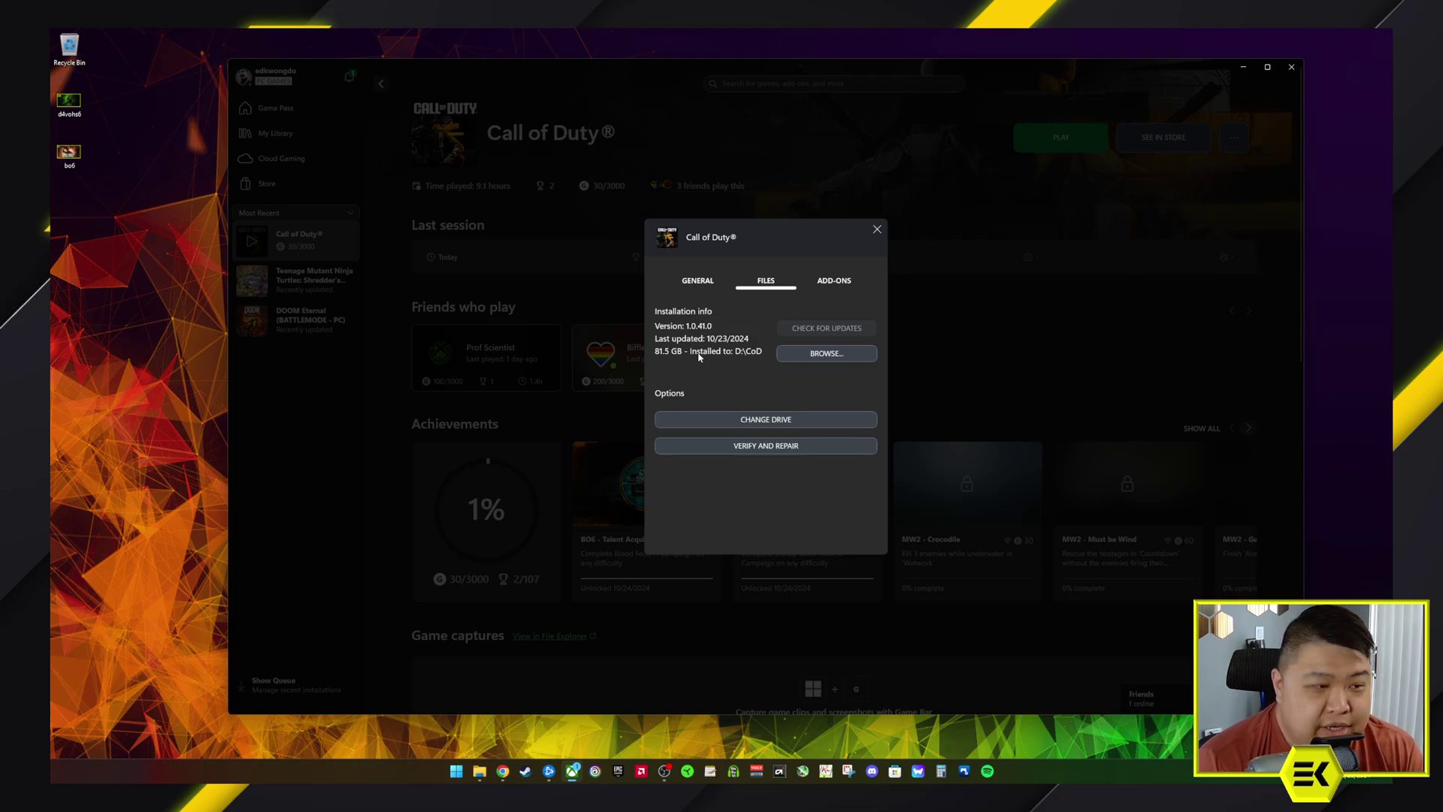
Browse to D:\CoD\Call of Duty\Content\sp24 in File Explorer and scroll through its 990 items.
{"action": "left_click", "coordinate": [819, 354]}
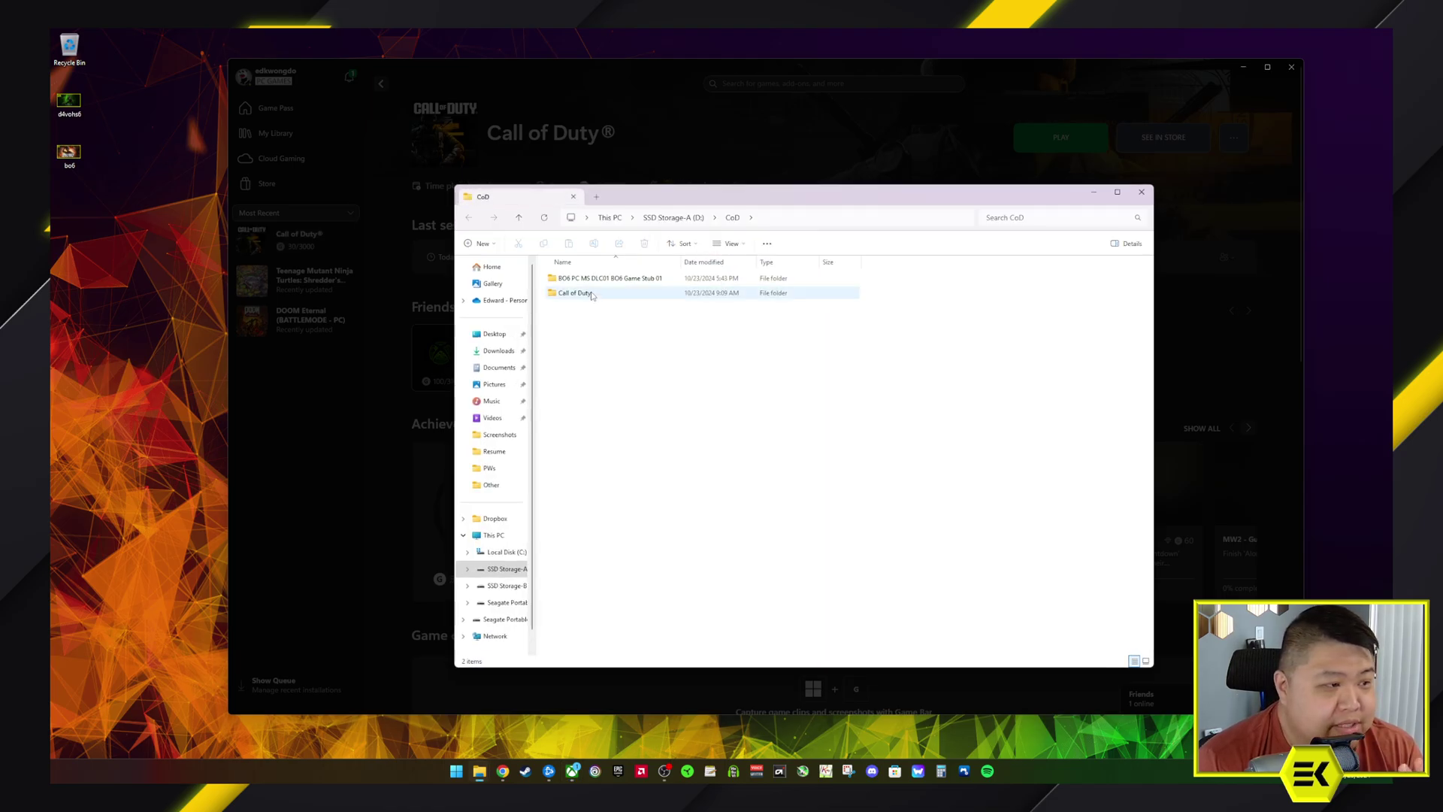
{"action": "double_click", "coordinate": [590, 293]}
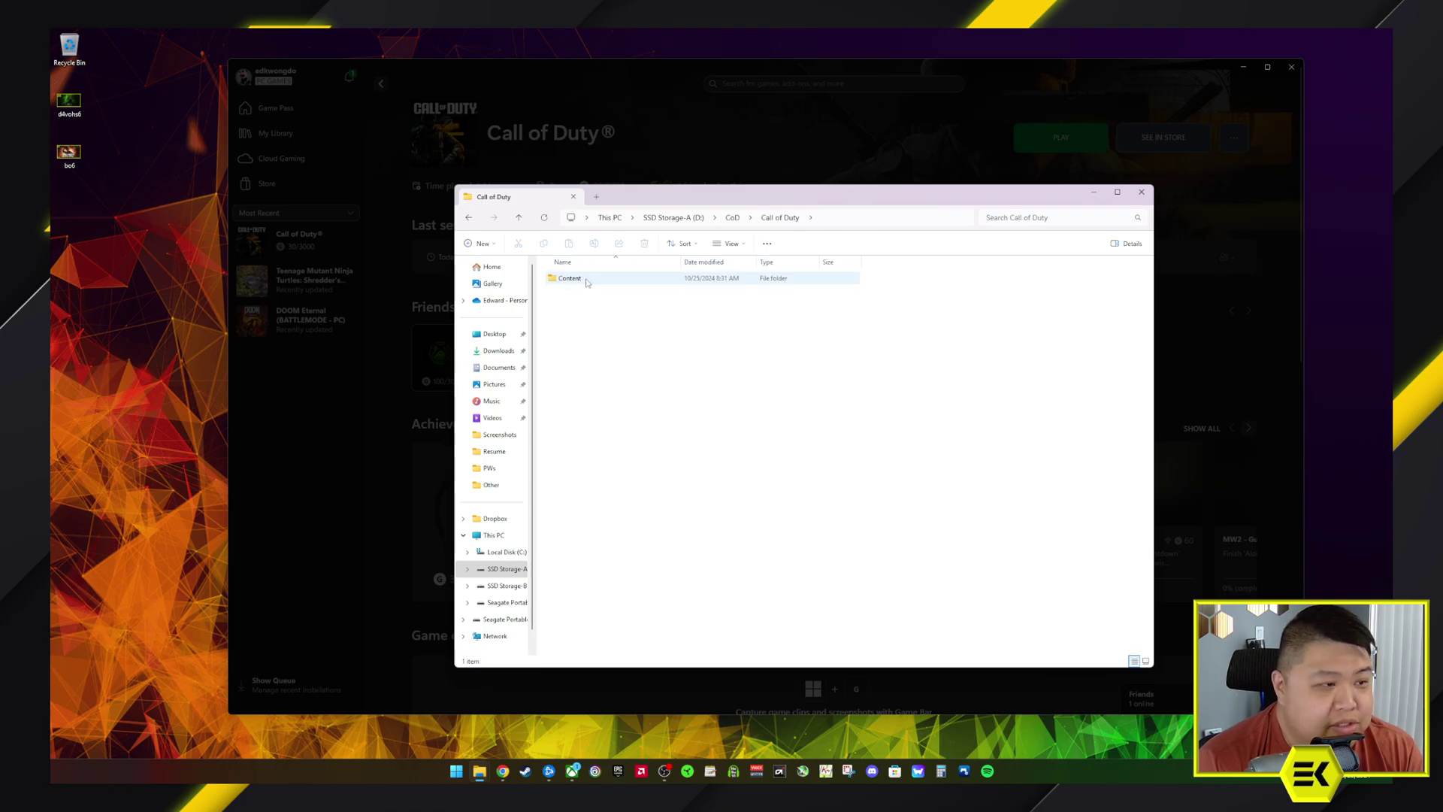
{"action": "double_click", "coordinate": [587, 279]}
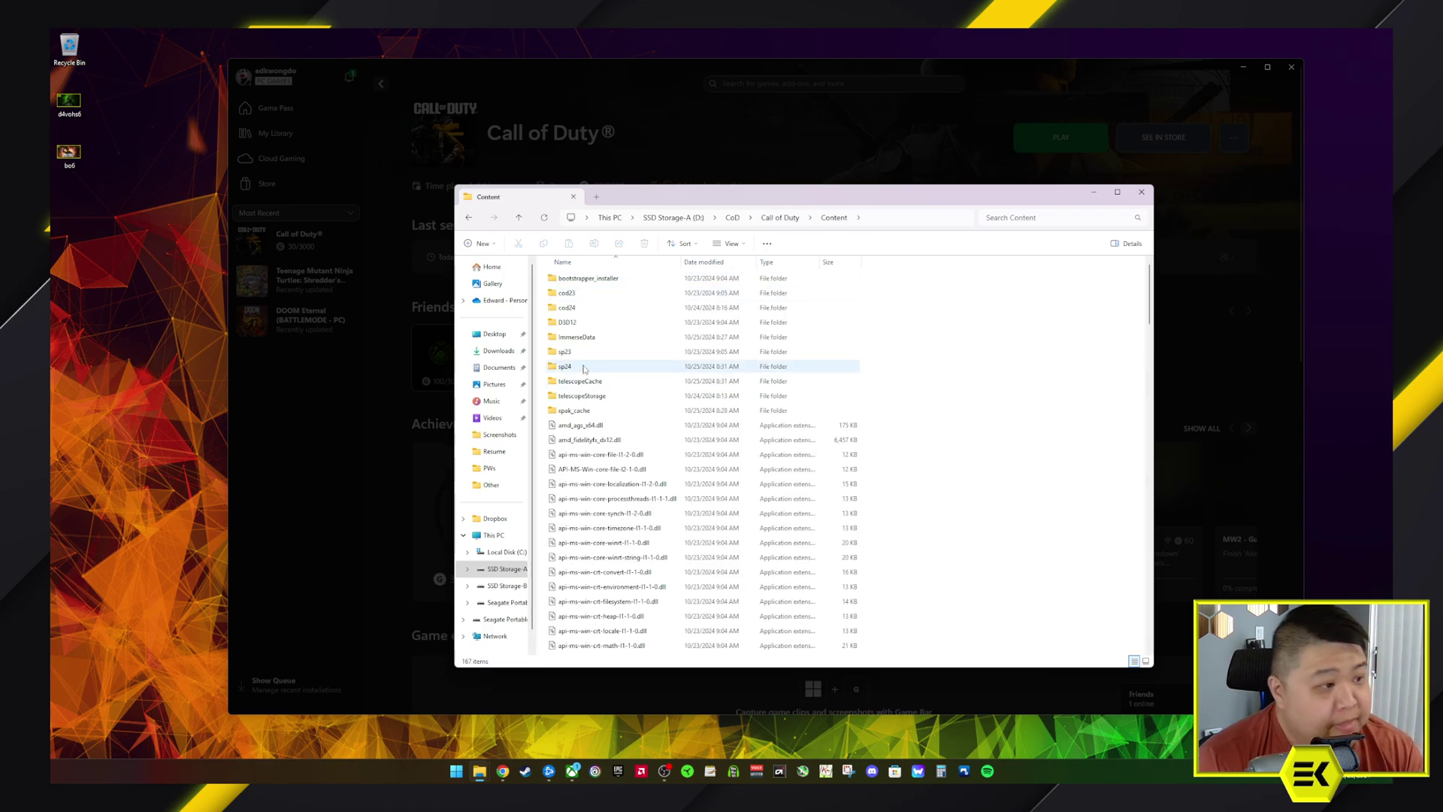
{"action": "mouse_move", "coordinate": [585, 369]}
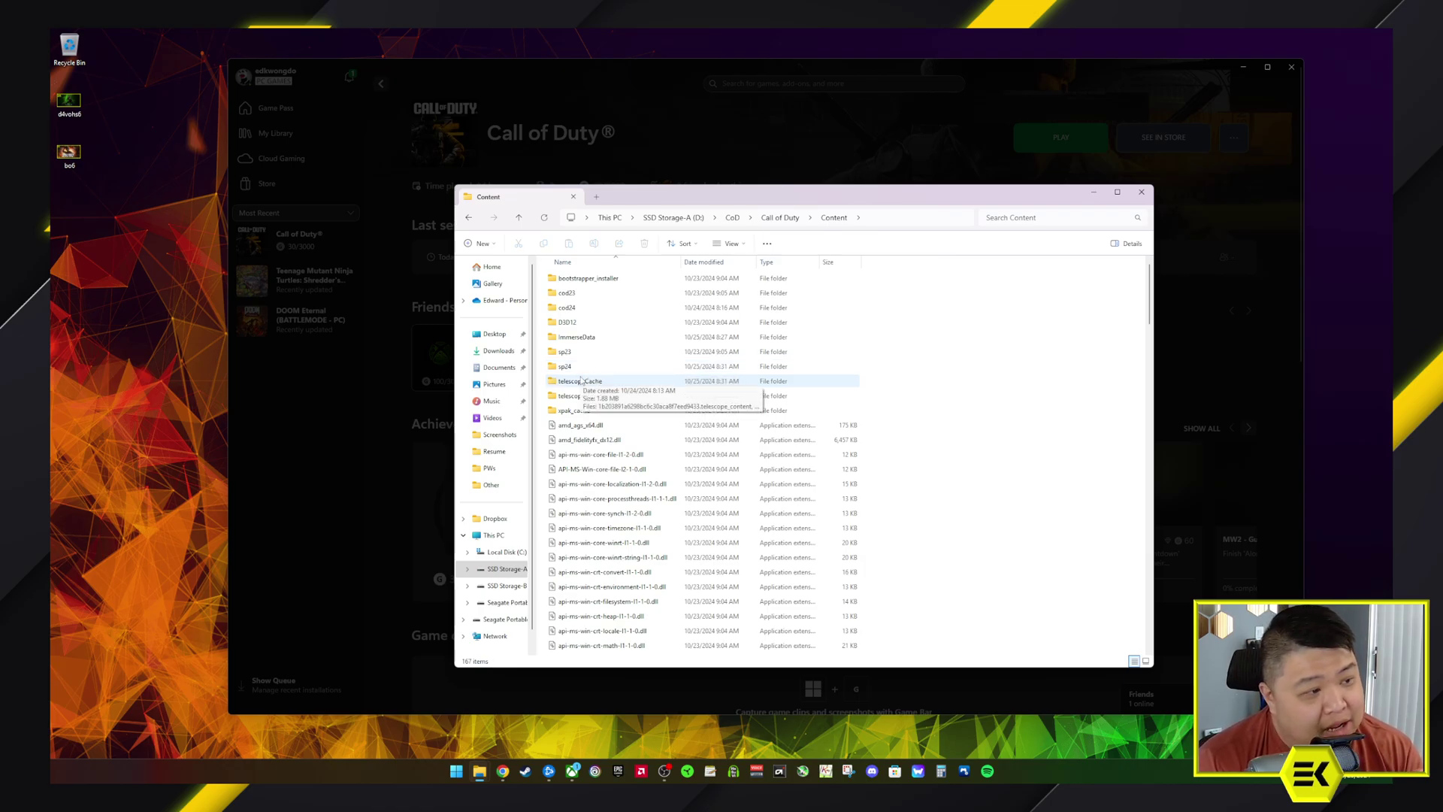
{"action": "double_click", "coordinate": [586, 367]}
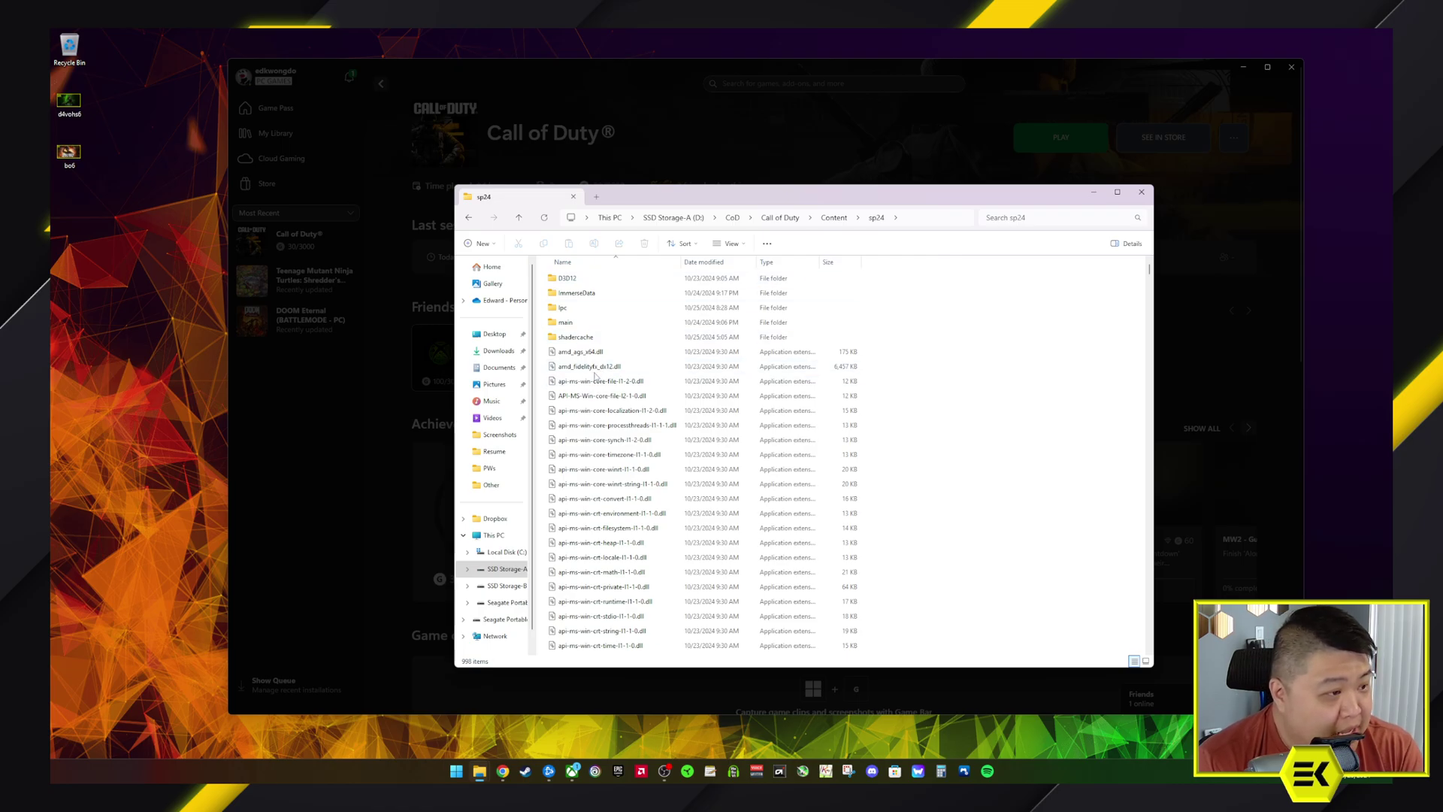
{"action": "scroll", "coordinate": [598, 380], "scroll_direction": "down", "scroll_amount": 15}
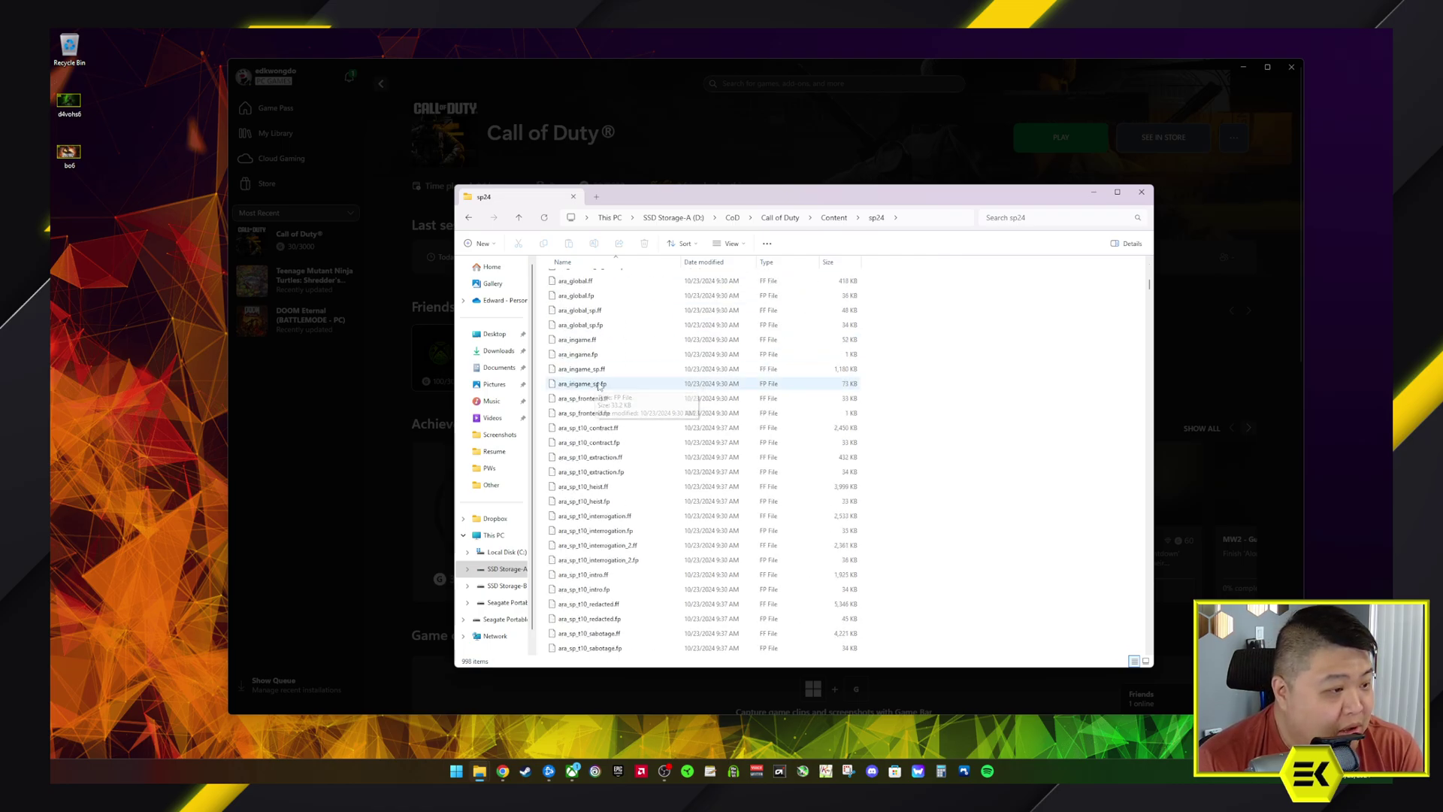
{"action": "scroll", "coordinate": [594, 405], "scroll_direction": "down", "scroll_amount": 15}
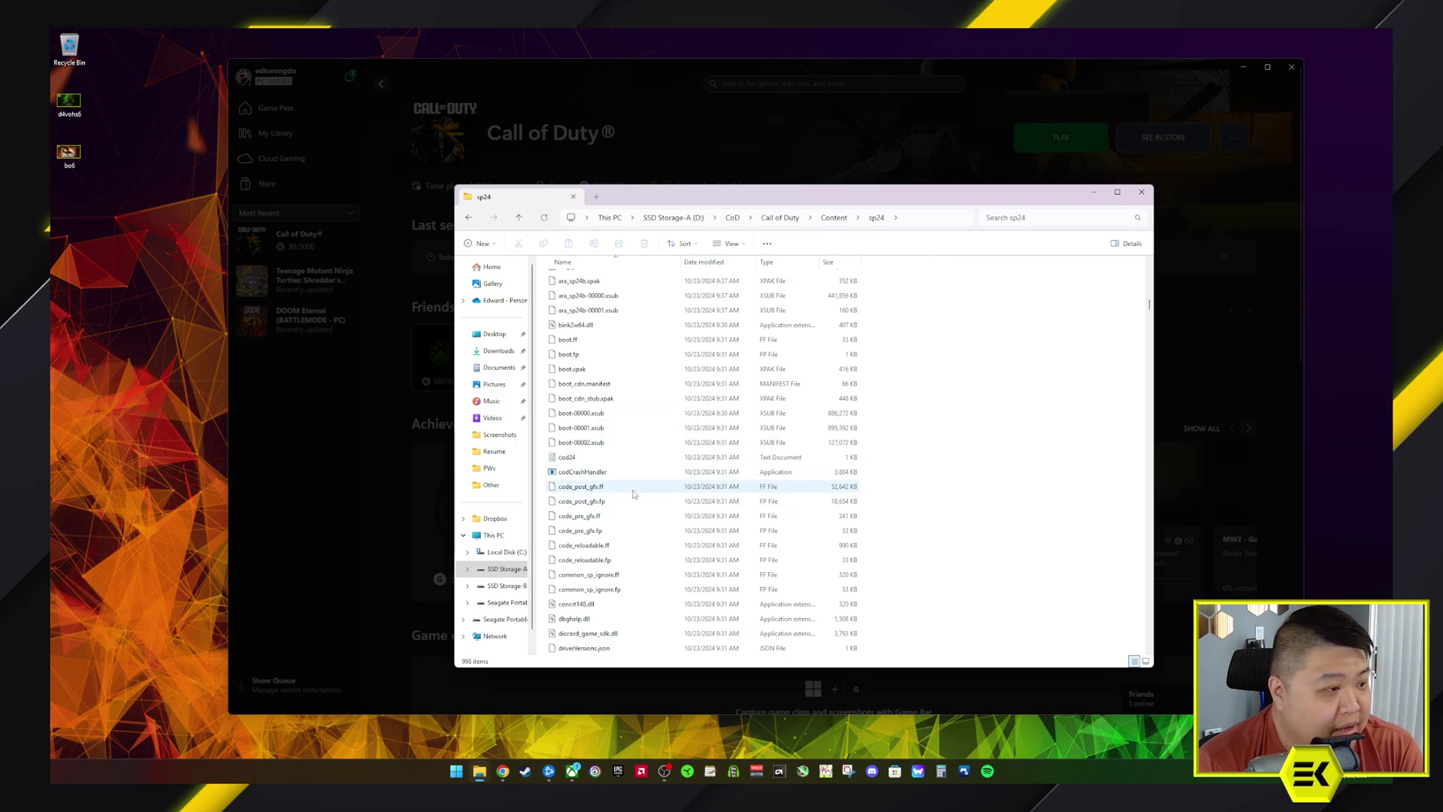
{"action": "scroll", "coordinate": [633, 494], "scroll_direction": "down", "scroll_amount": 5}
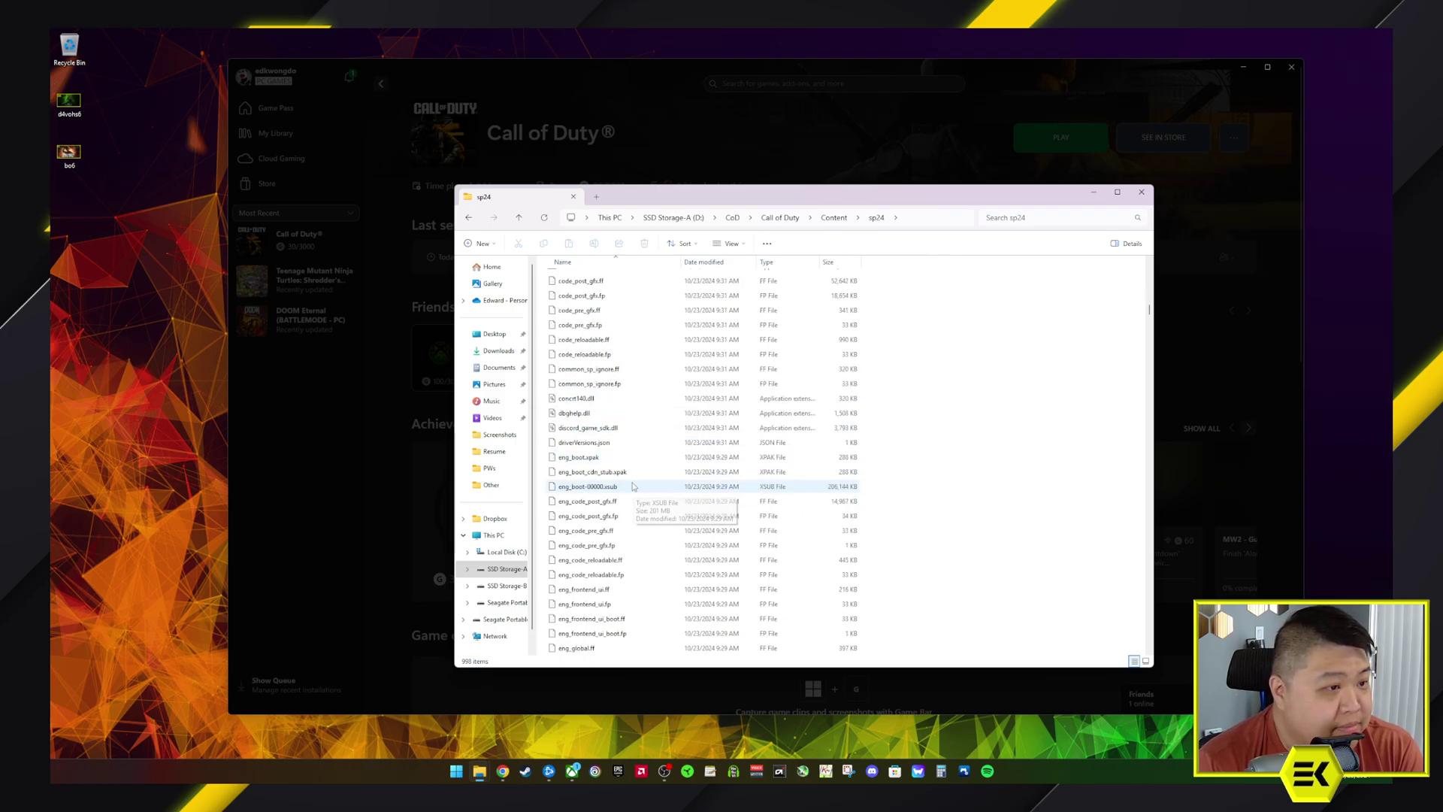
{"action": "scroll", "coordinate": [631, 486], "scroll_direction": "down", "scroll_amount": 6}
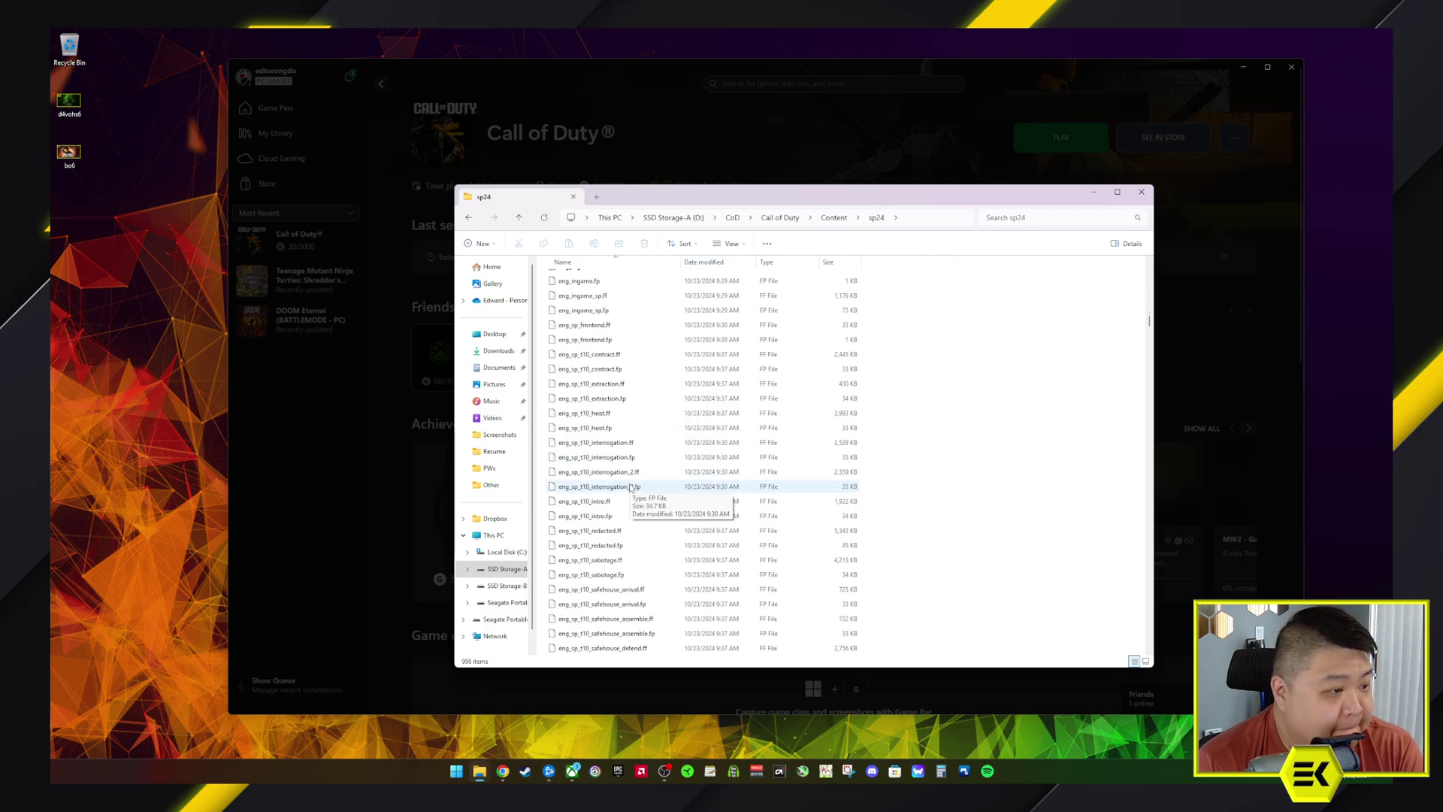
{"action": "scroll", "coordinate": [632, 483], "scroll_direction": "down", "scroll_amount": 7}
Search sp24 for sp24-cod.exe and bring up options on the 406 MB sp24-cod result.
{"action": "left_click", "coordinate": [1036, 218]}
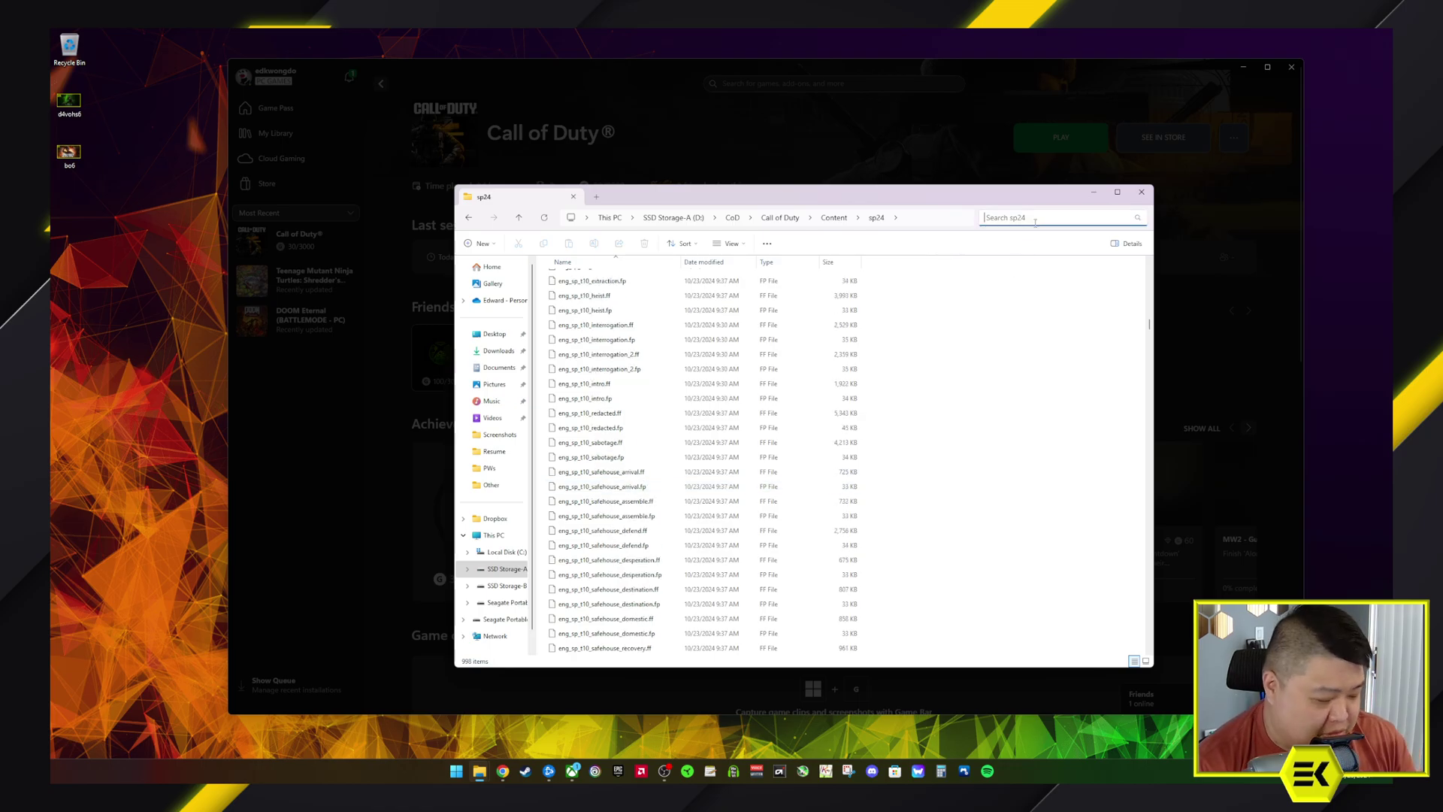
{"action": "type", "text": "sp24"}
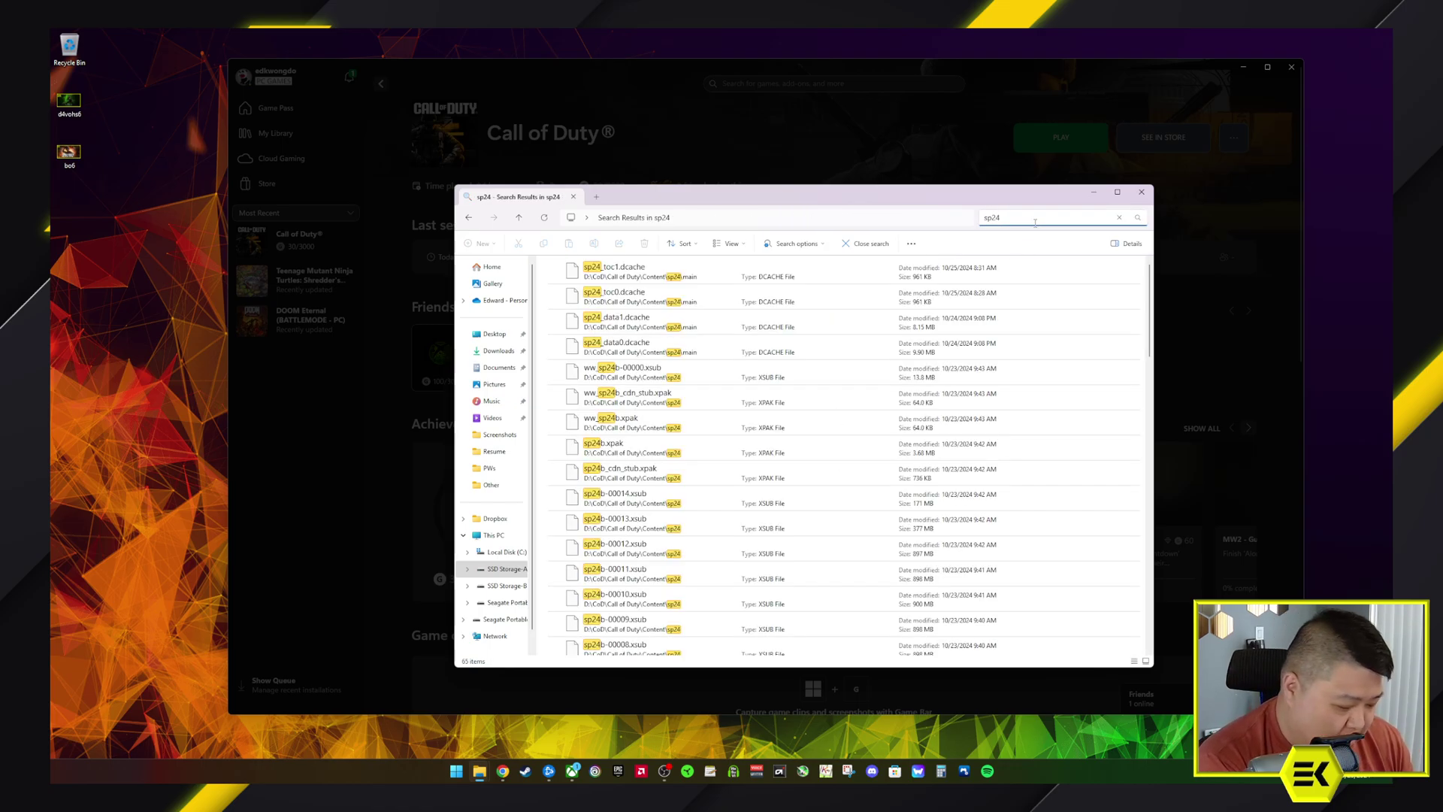
{"action": "type", "text": "-cod.exe"}
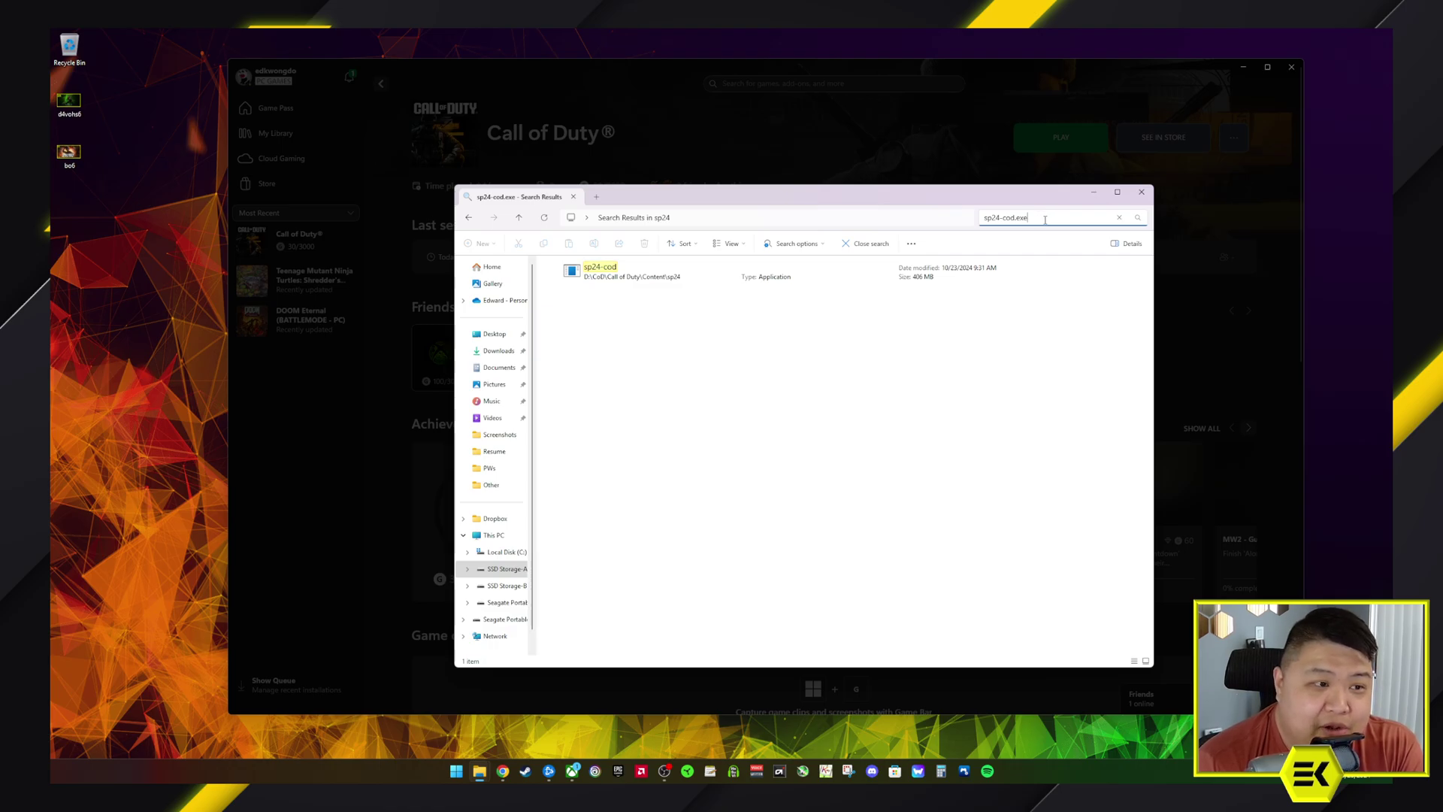
{"action": "left_click_drag", "start_coordinate": [1044, 220], "coordinate": [973, 219]}
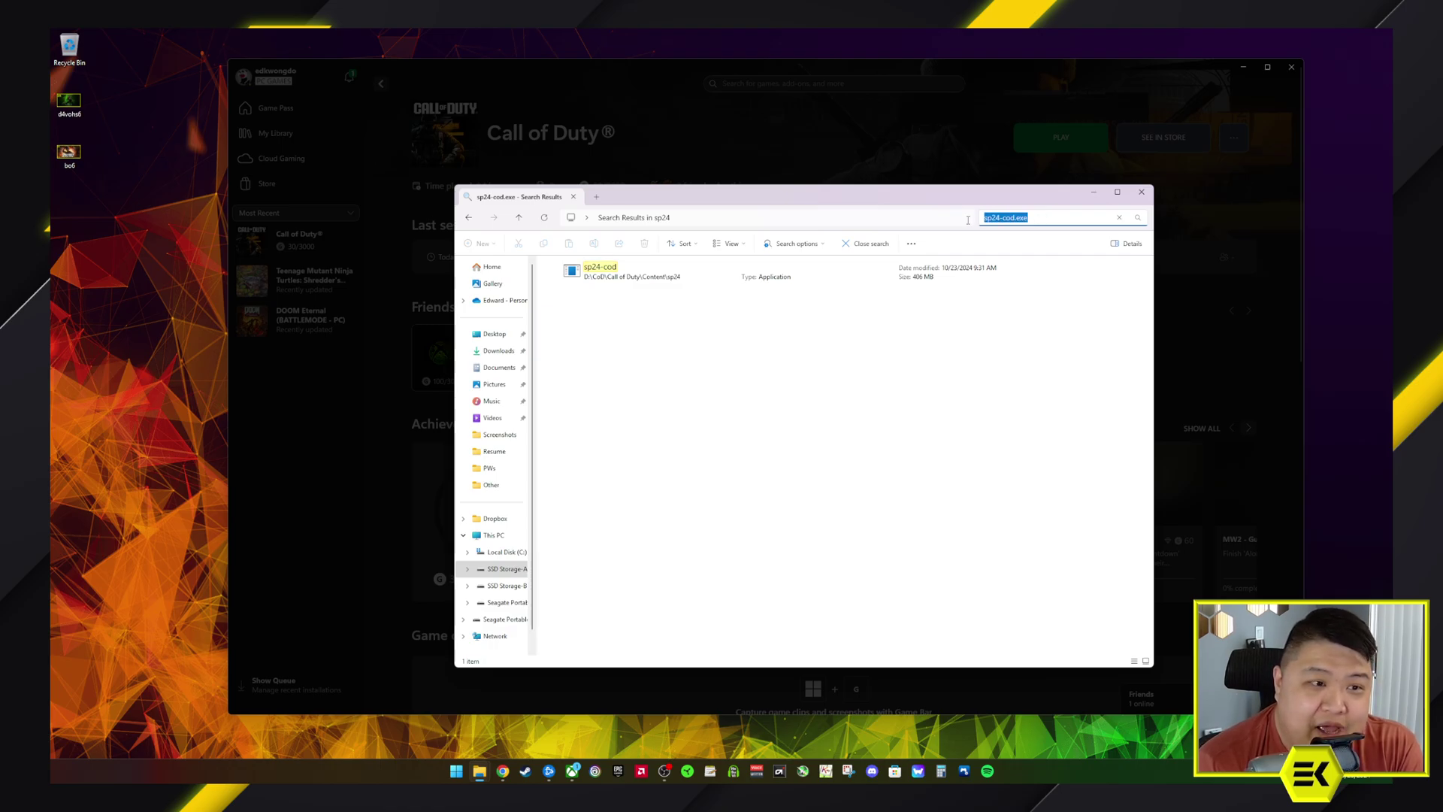
{"action": "left_click", "coordinate": [1049, 217]}
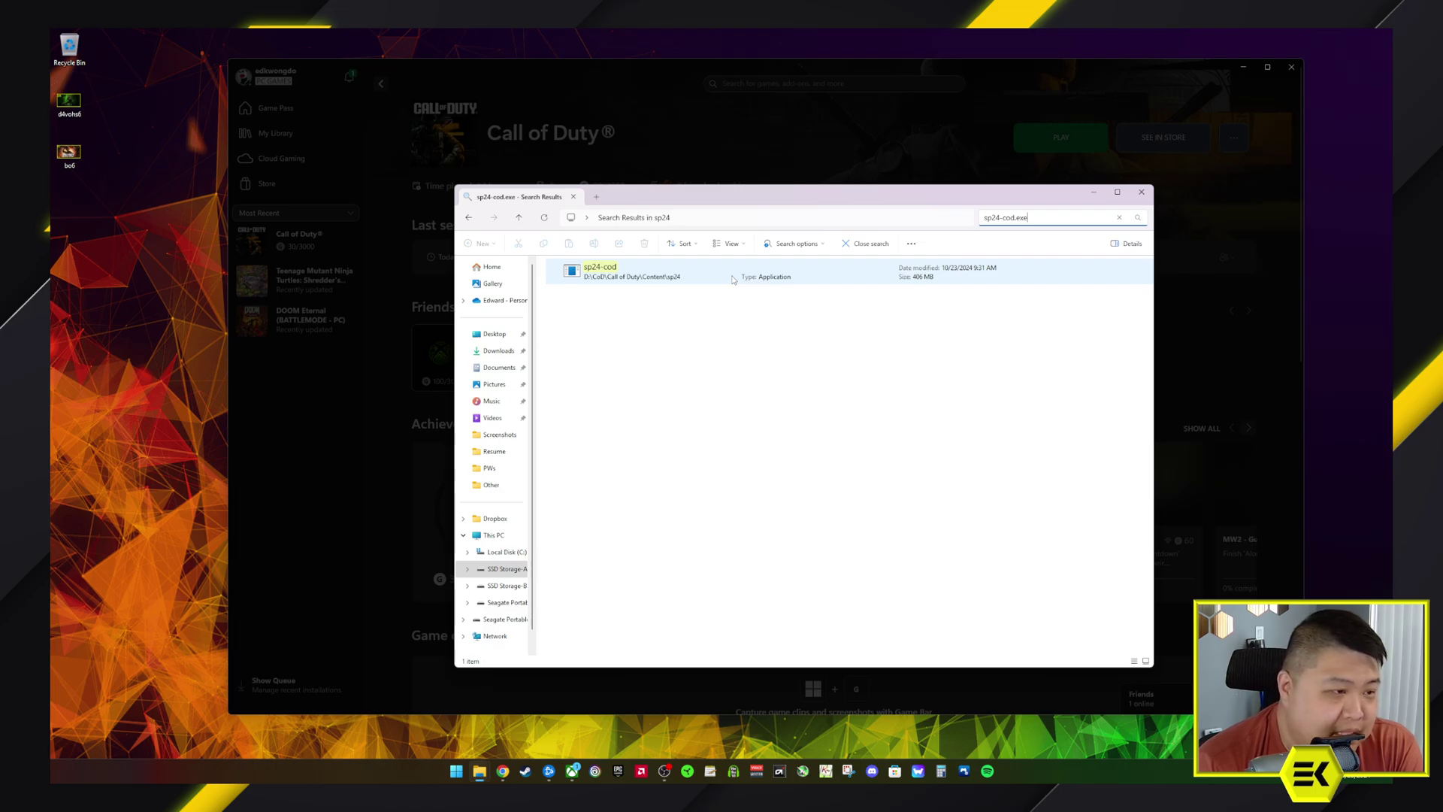
{"action": "right_click", "coordinate": [700, 275]}
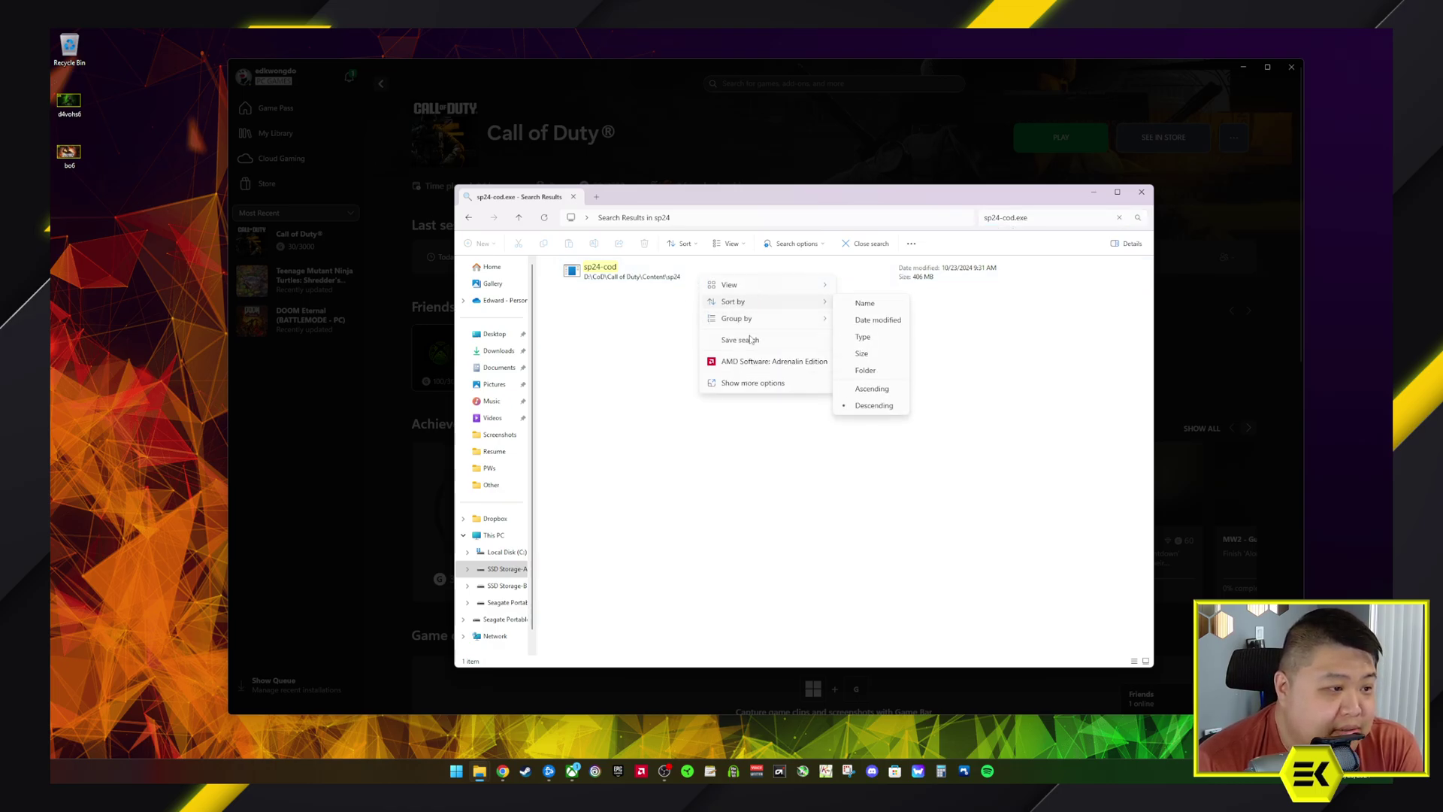
{"action": "right_click", "coordinate": [635, 279]}
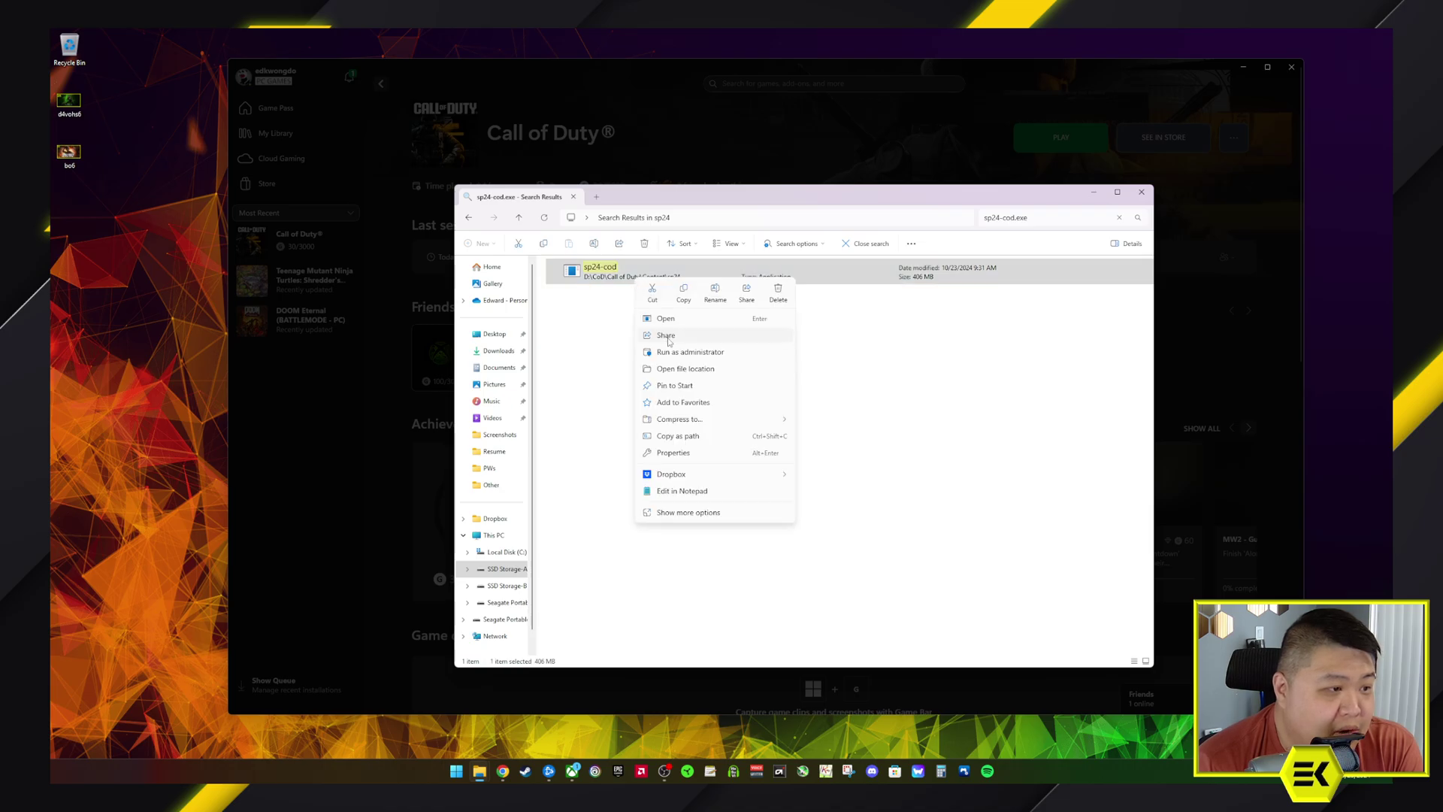
{"action": "left_click", "coordinate": [682, 369]}
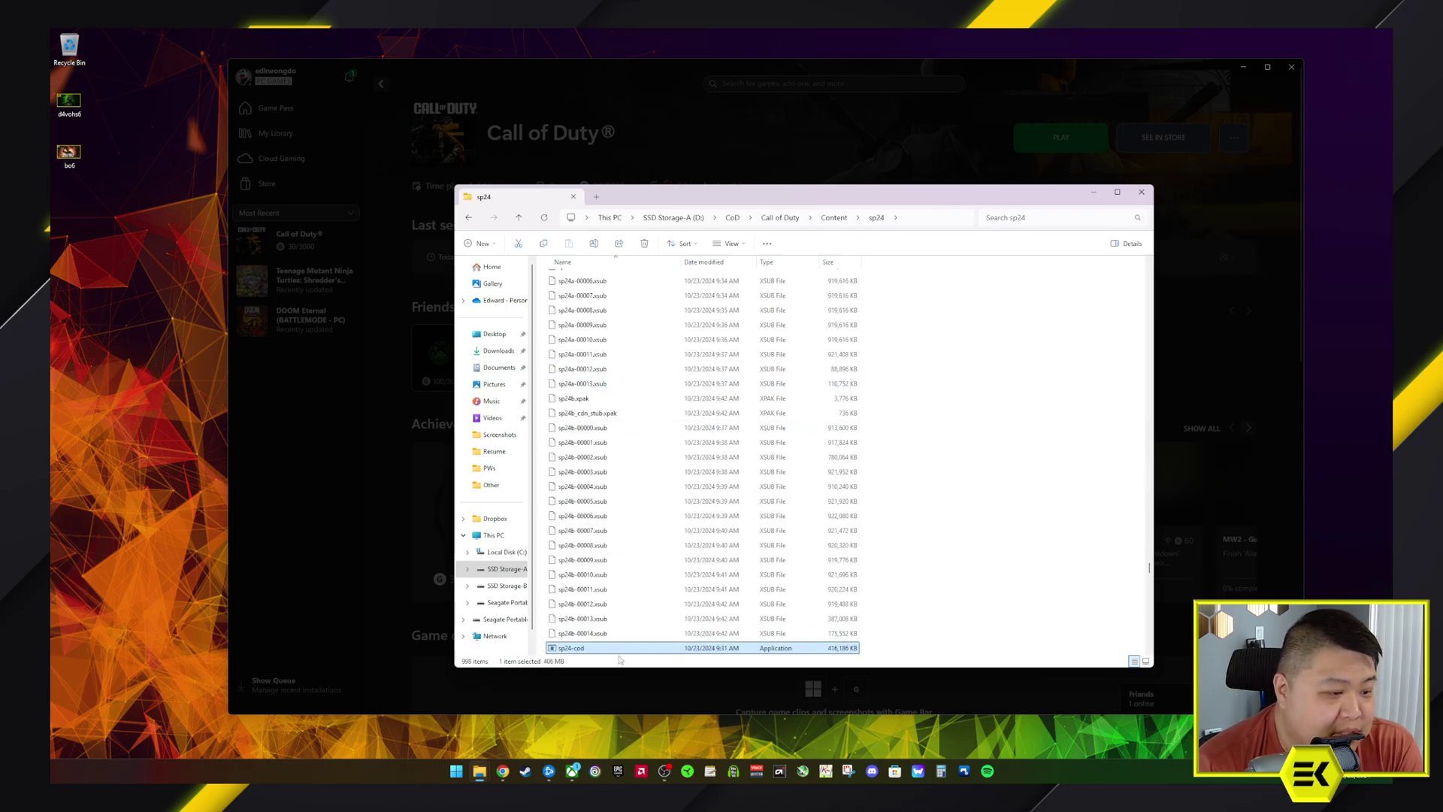
{"action": "scroll", "coordinate": [599, 652], "scroll_direction": "down", "scroll_amount": 2}
{"action": "scroll", "coordinate": [599, 652], "scroll_direction": "down", "scroll_amount": 2}
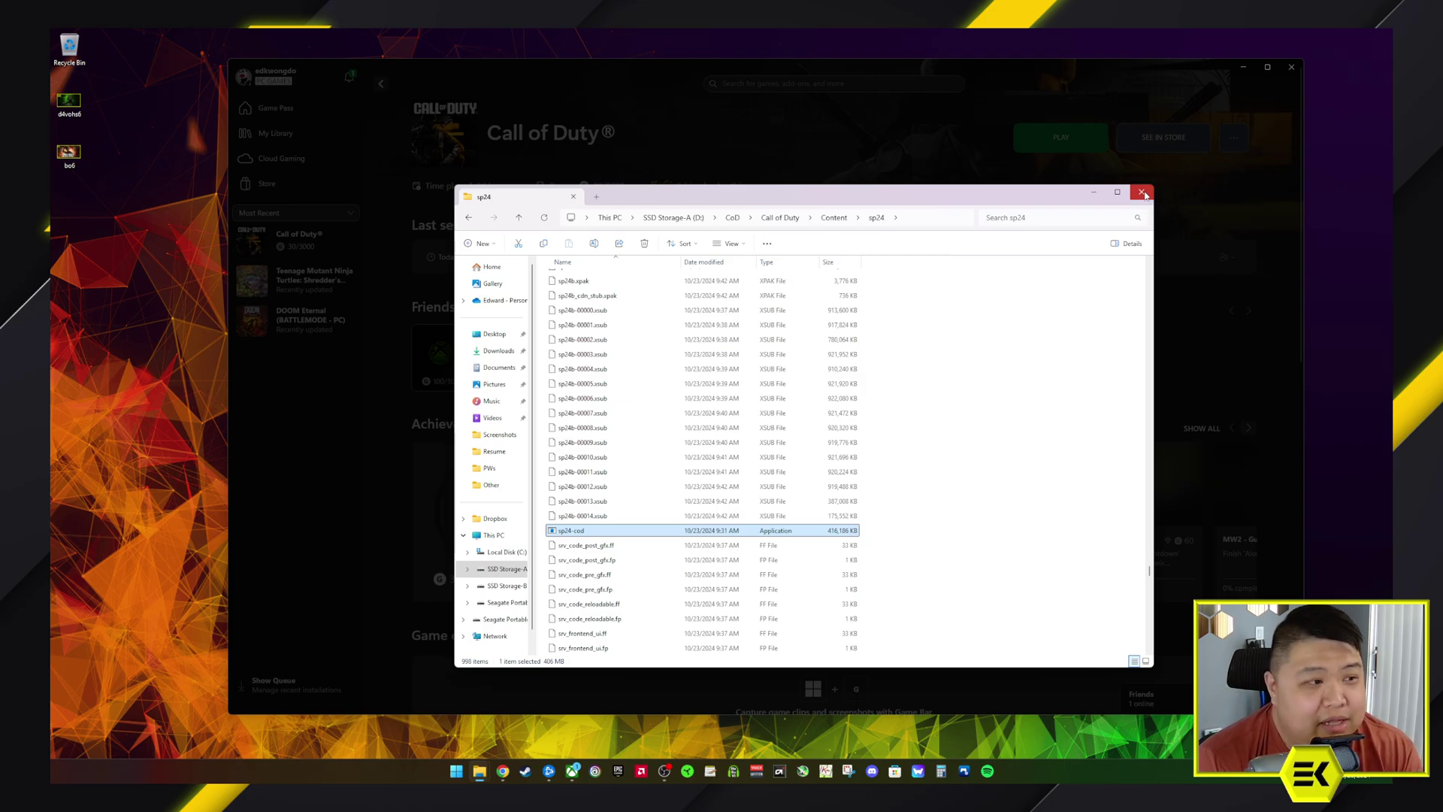
Close File Explorer and Call of Duty's file dialog, then open Windows Security's Ransomware protection page.
{"action": "left_click", "coordinate": [1142, 193]}
{"action": "left_click", "coordinate": [877, 229]}
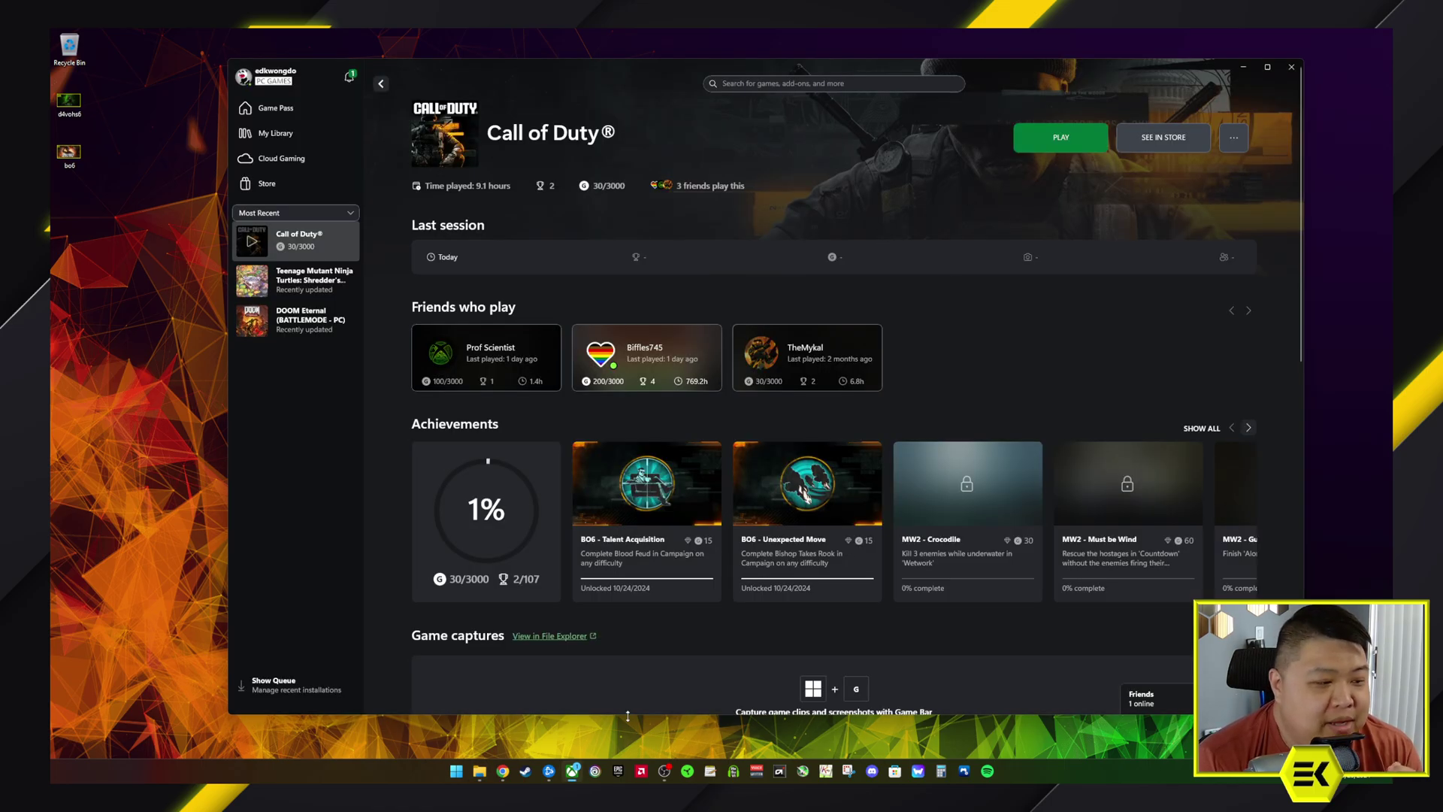
{"action": "mouse_move", "coordinate": [580, 782]}
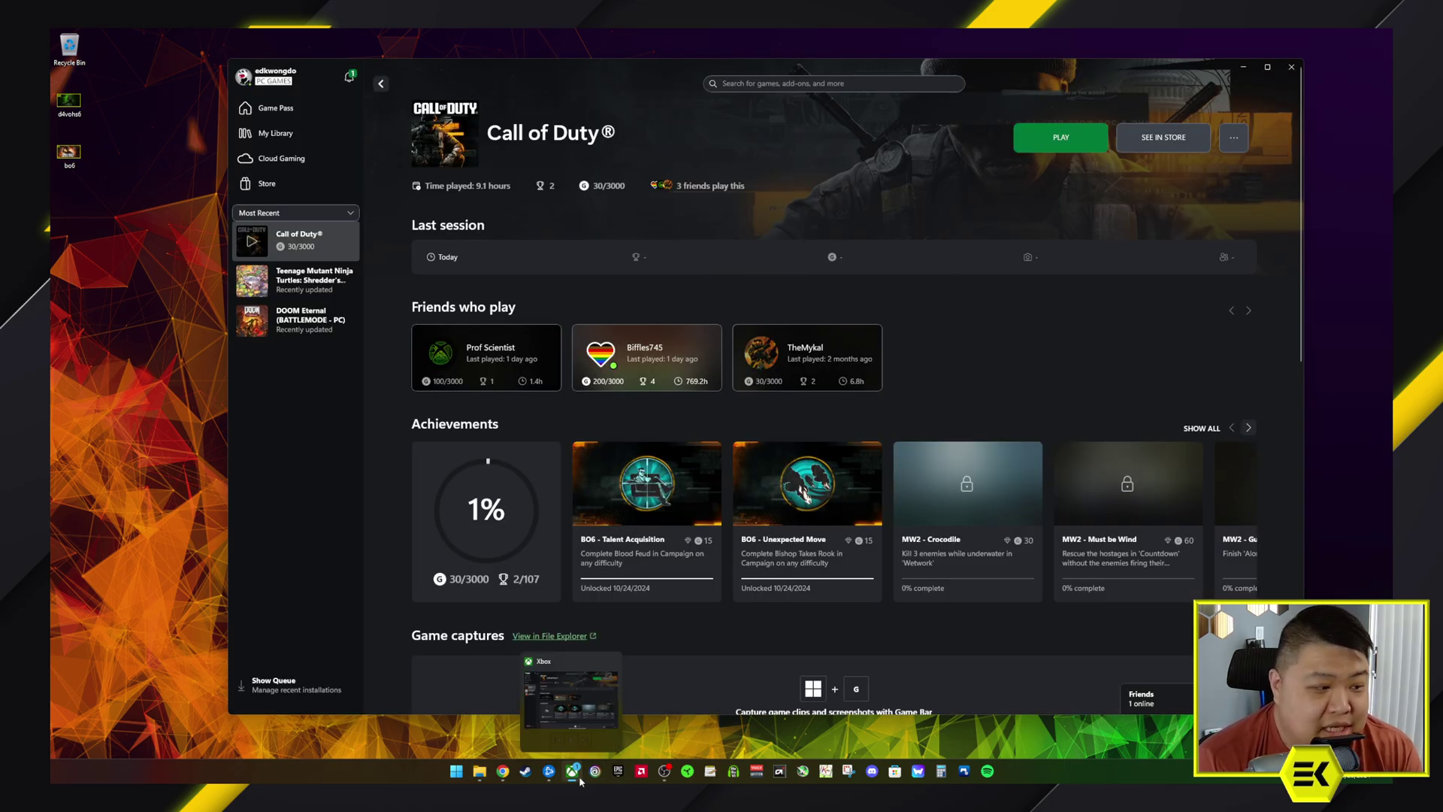
{"action": "left_click", "coordinate": [464, 774]}
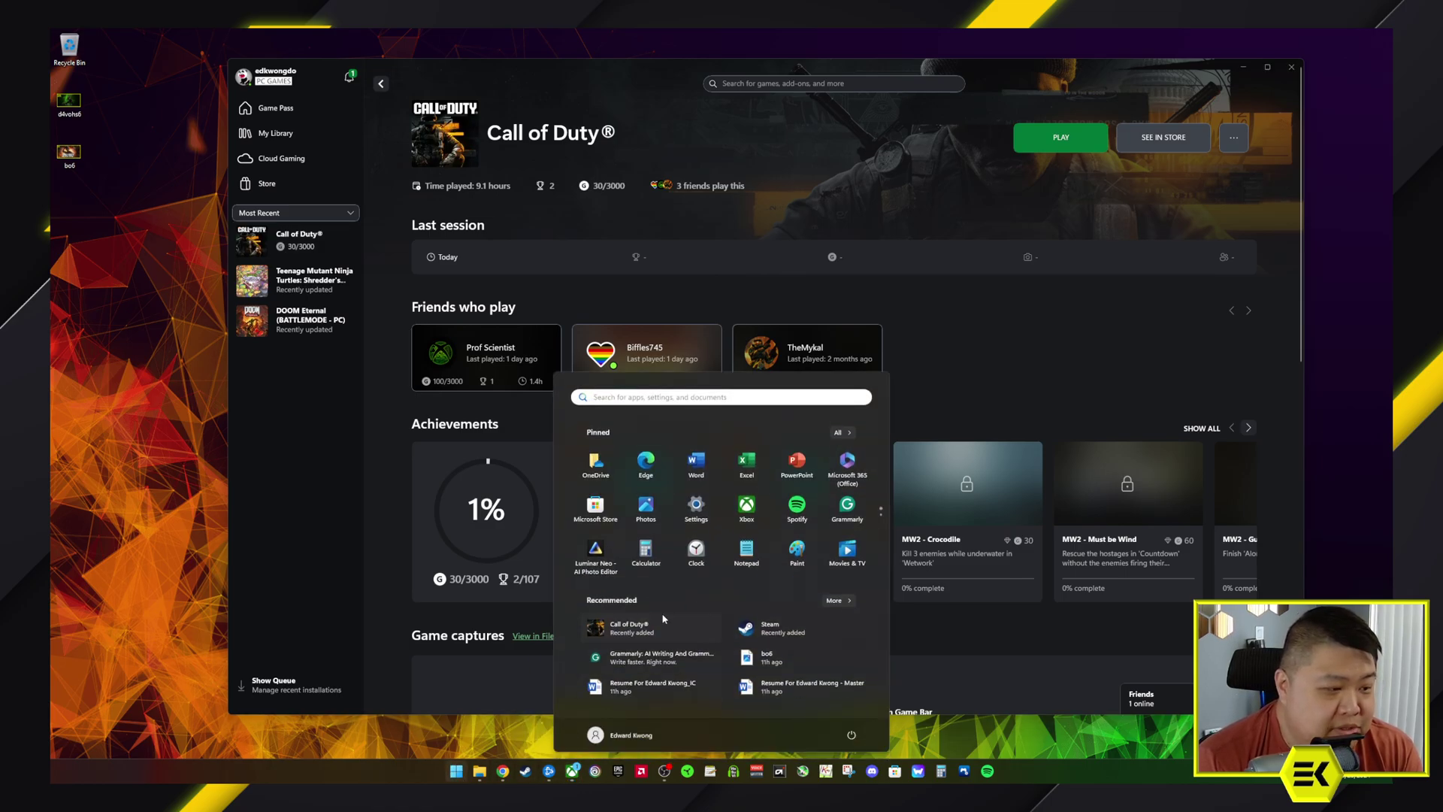
{"action": "left_click", "coordinate": [646, 397]}
{"action": "left_click", "coordinate": [631, 447]}
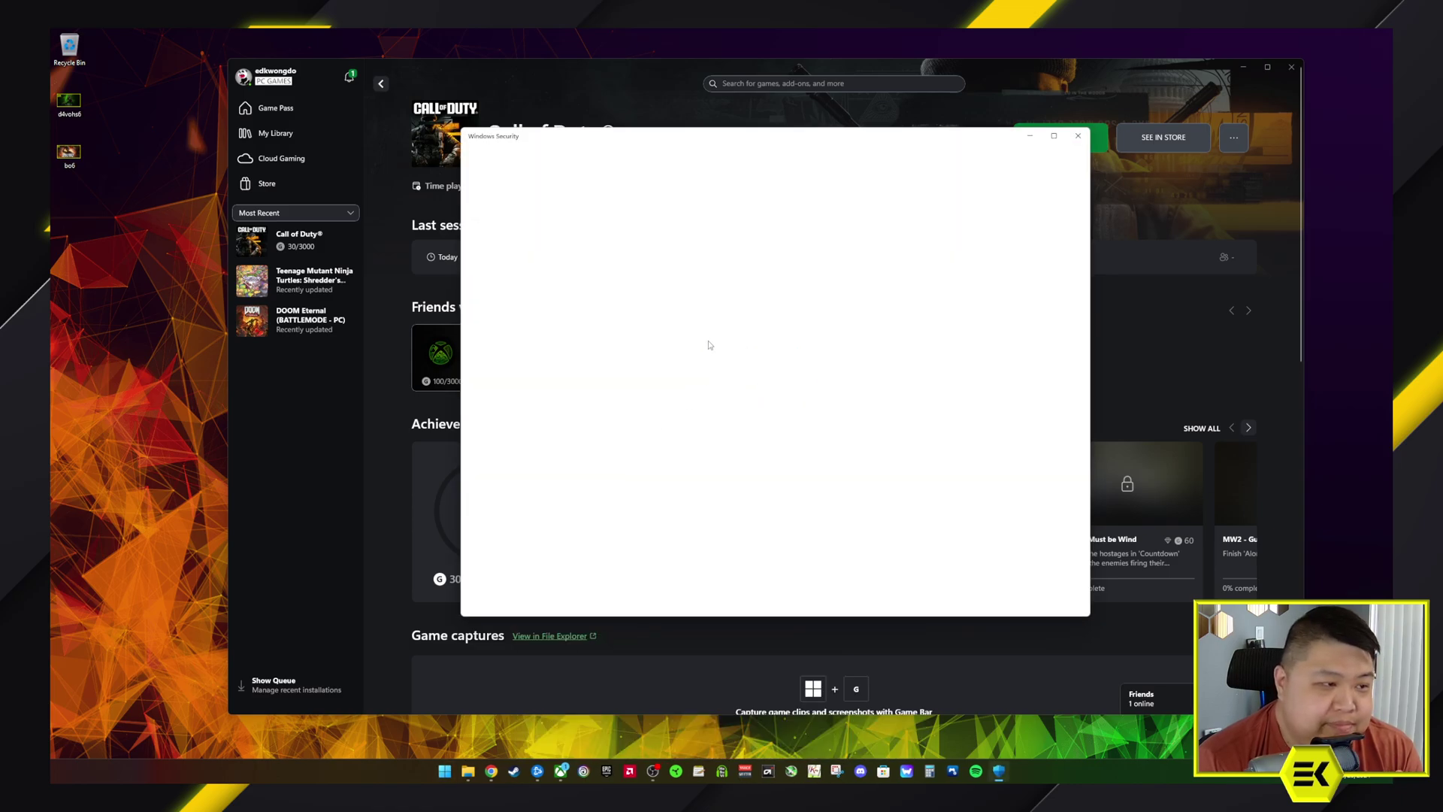
Turn Controlled folder access Off and approve the User Account Control prompt.
{"action": "left_click", "coordinate": [669, 290]}
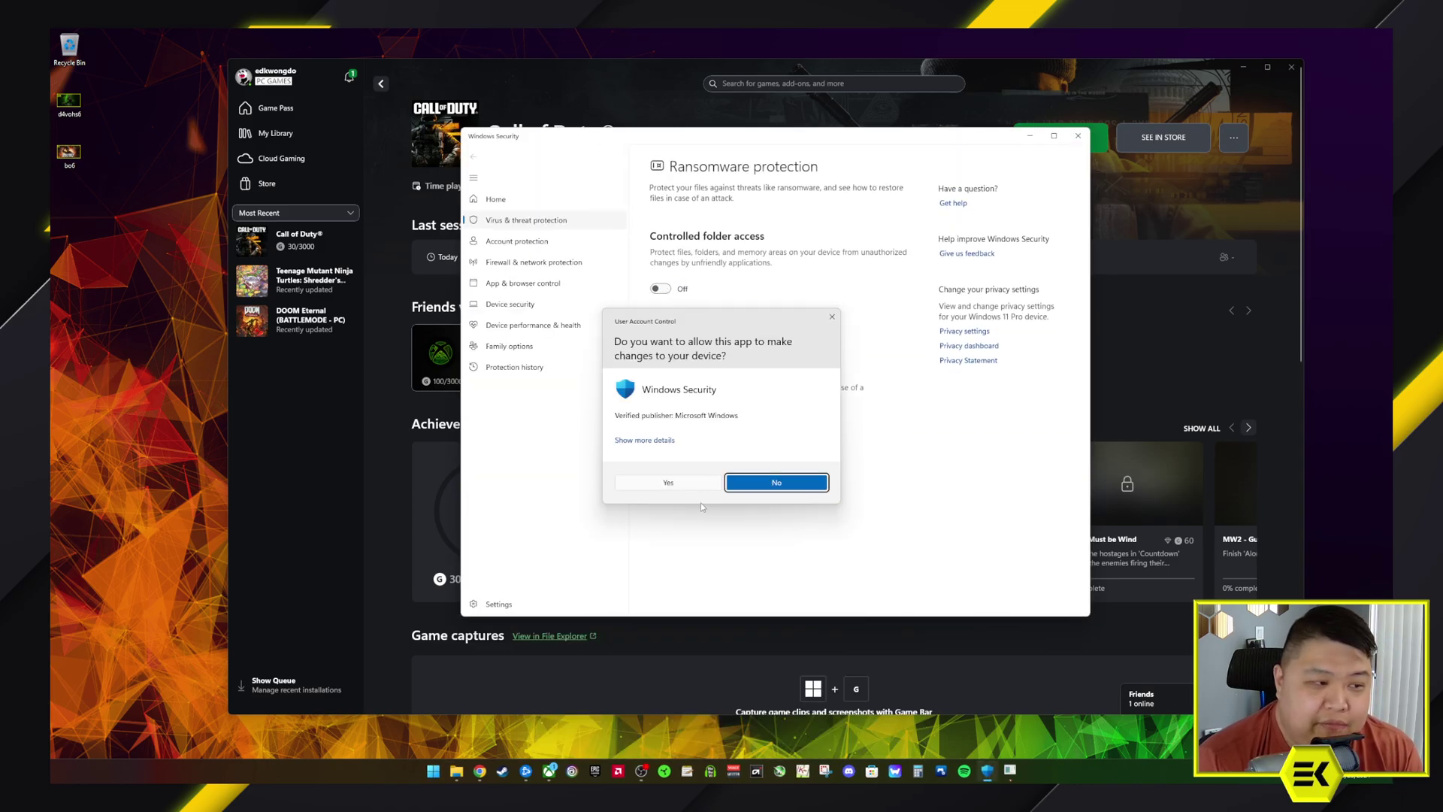
{"action": "left_click", "coordinate": [684, 484]}
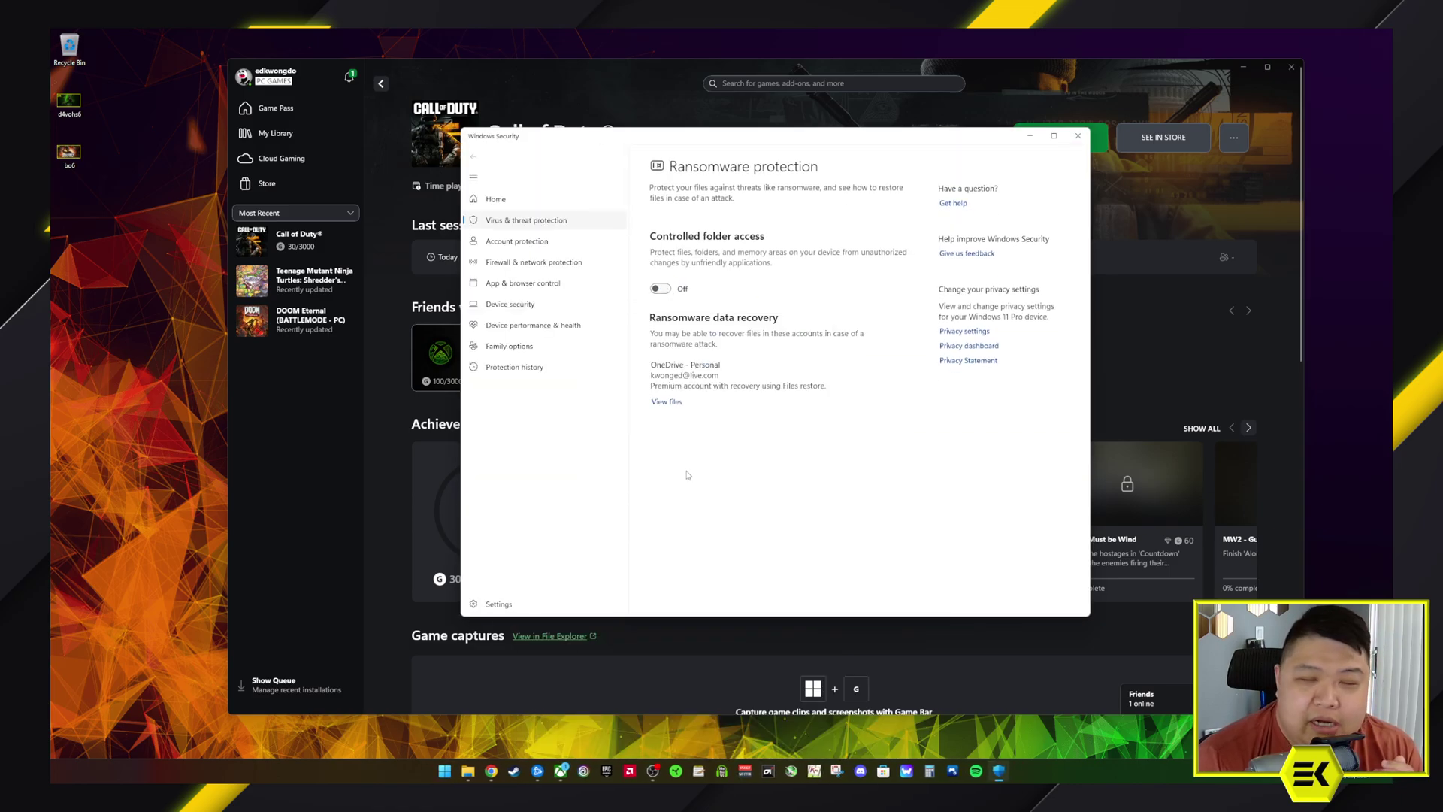